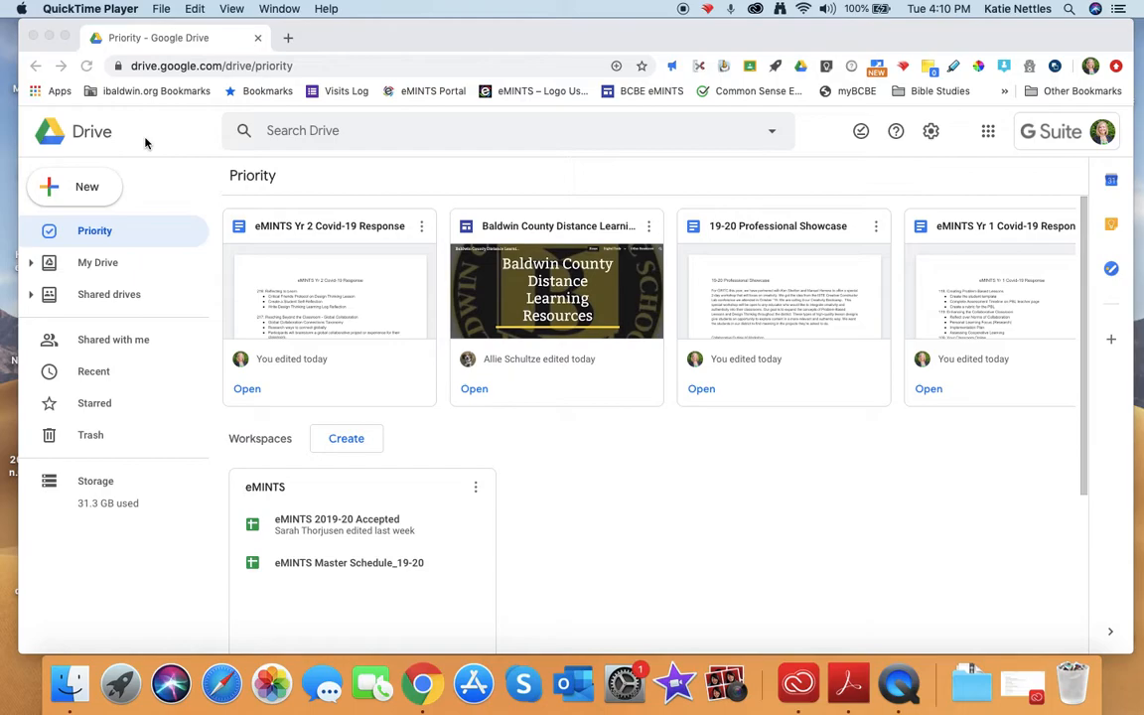
Step: Create a new blank Google Form from Google Drive
left_click(79, 191)
left_click(78, 190)
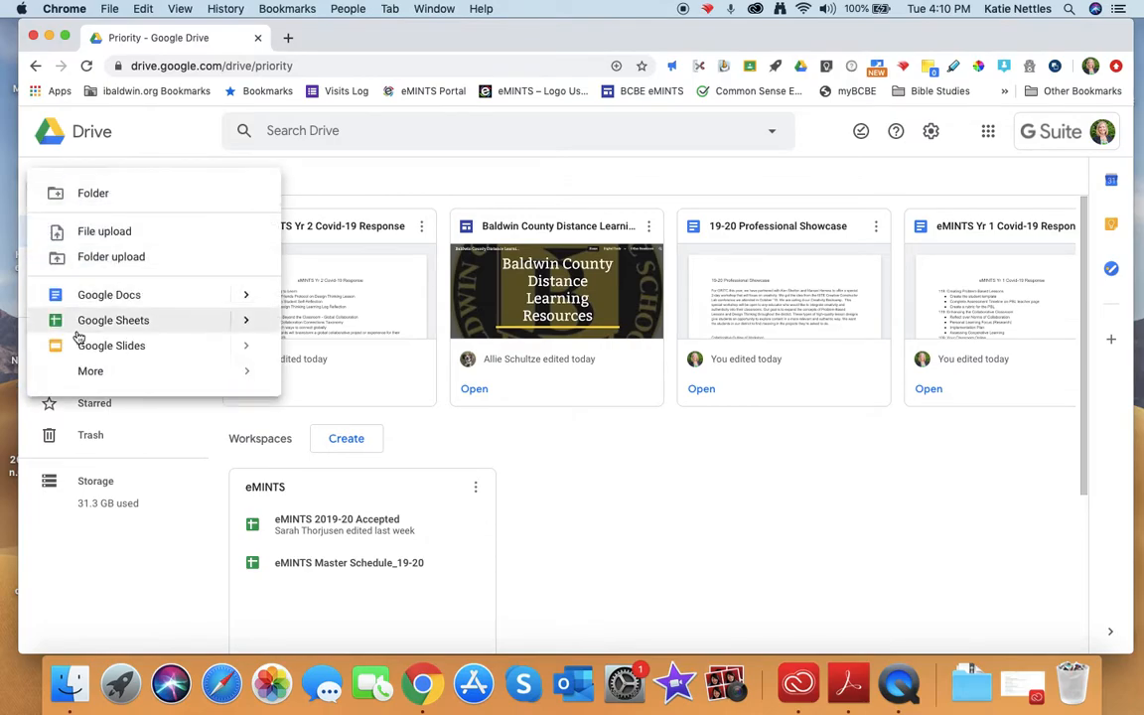
mouse_move(86, 382)
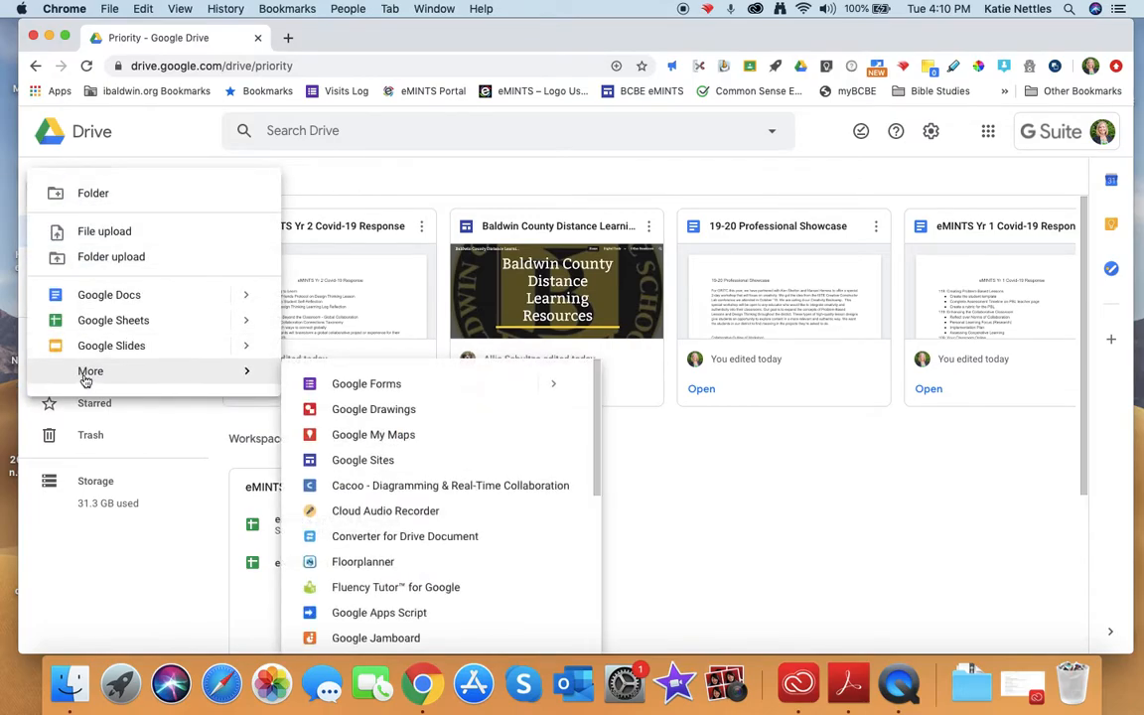
left_click(362, 388)
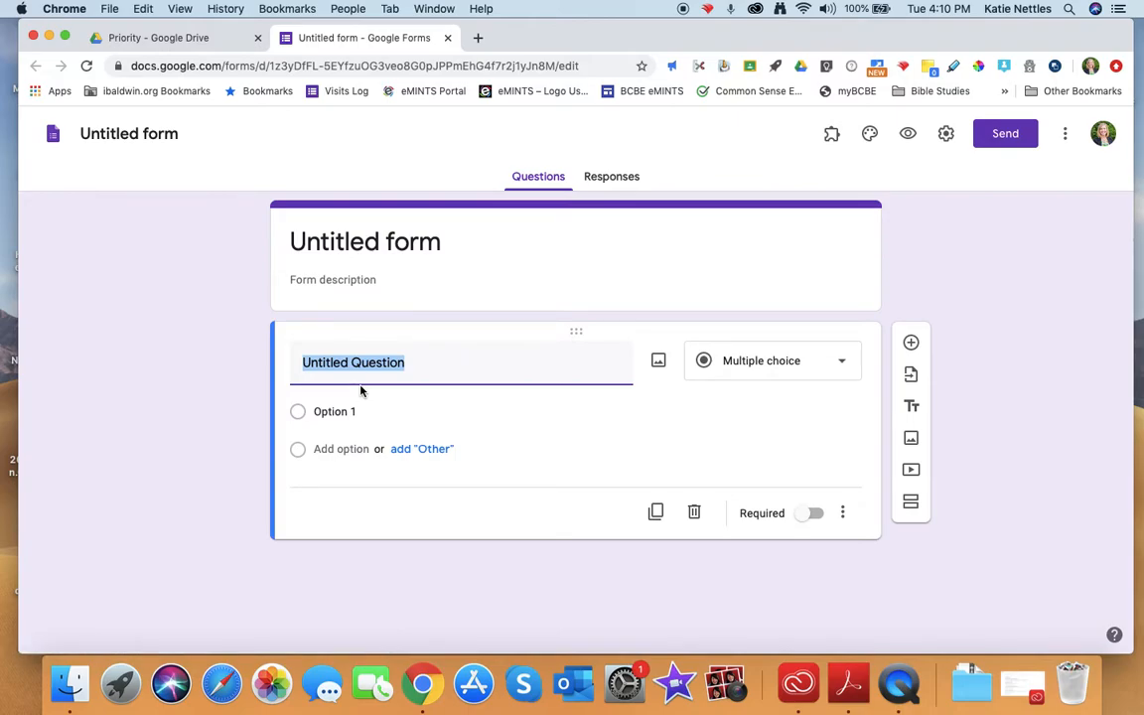
Step: Title the form "Parent Communication Documentation" and apply the same title as its file name
left_click(317, 252)
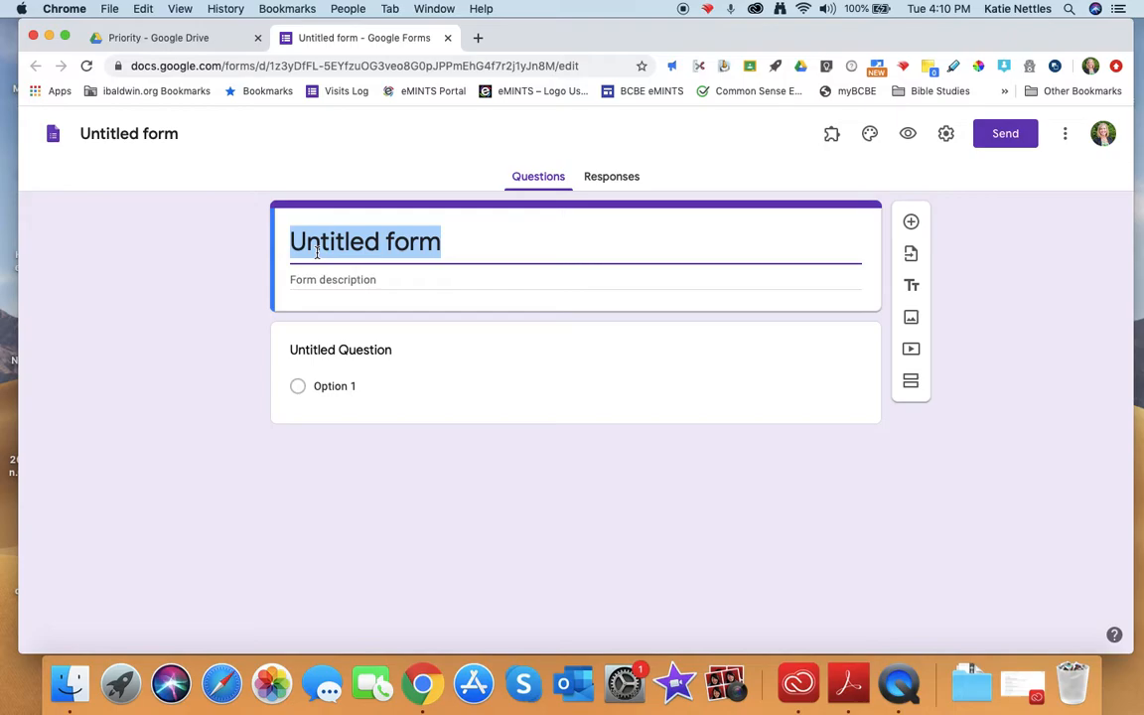
type("Parent Communication Documentation")
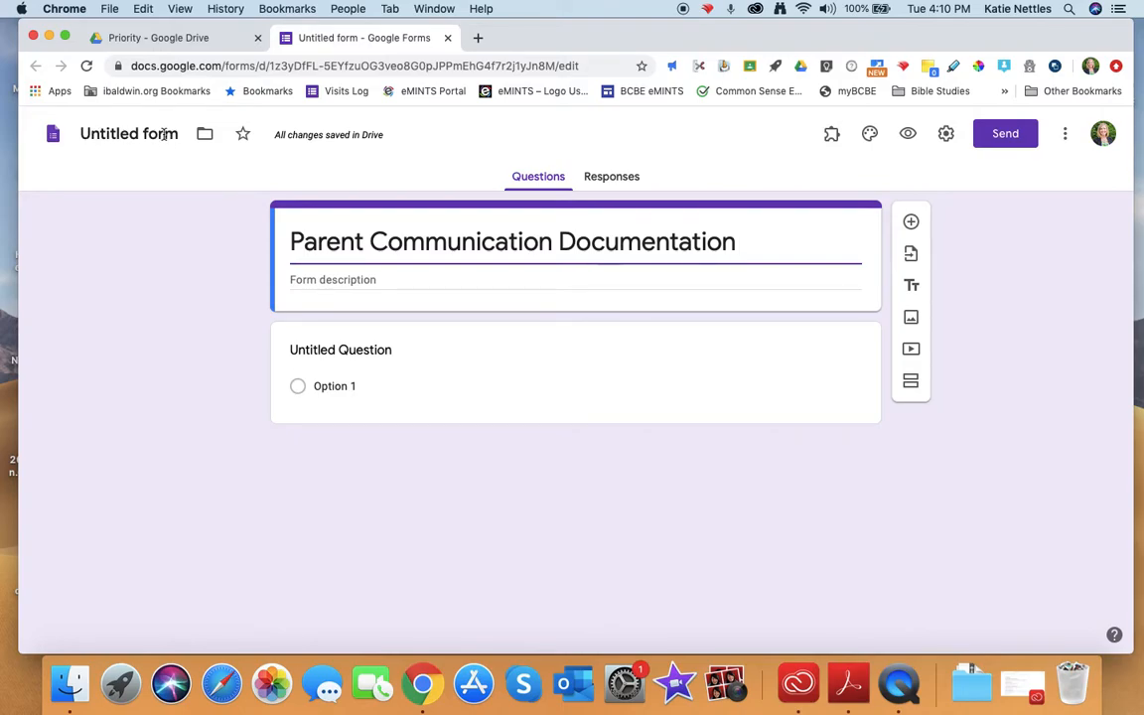
left_click(112, 133)
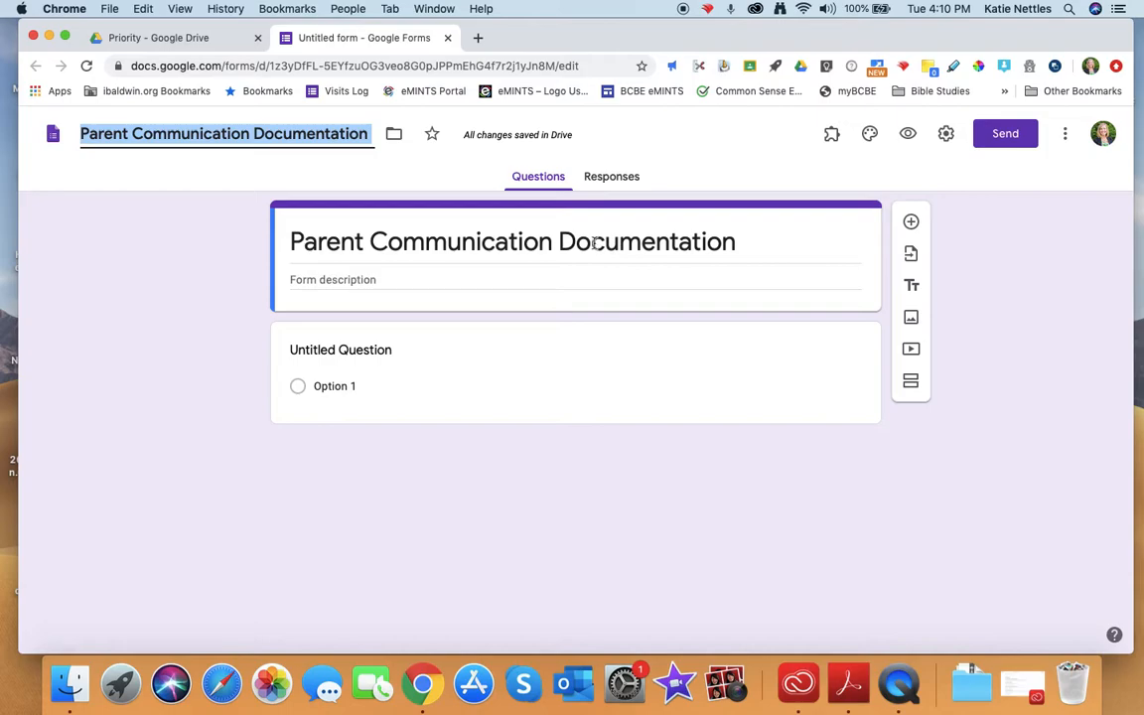
Step: Star the form, and view the Starred files list in Google Drive before returning to the form
left_click(433, 136)
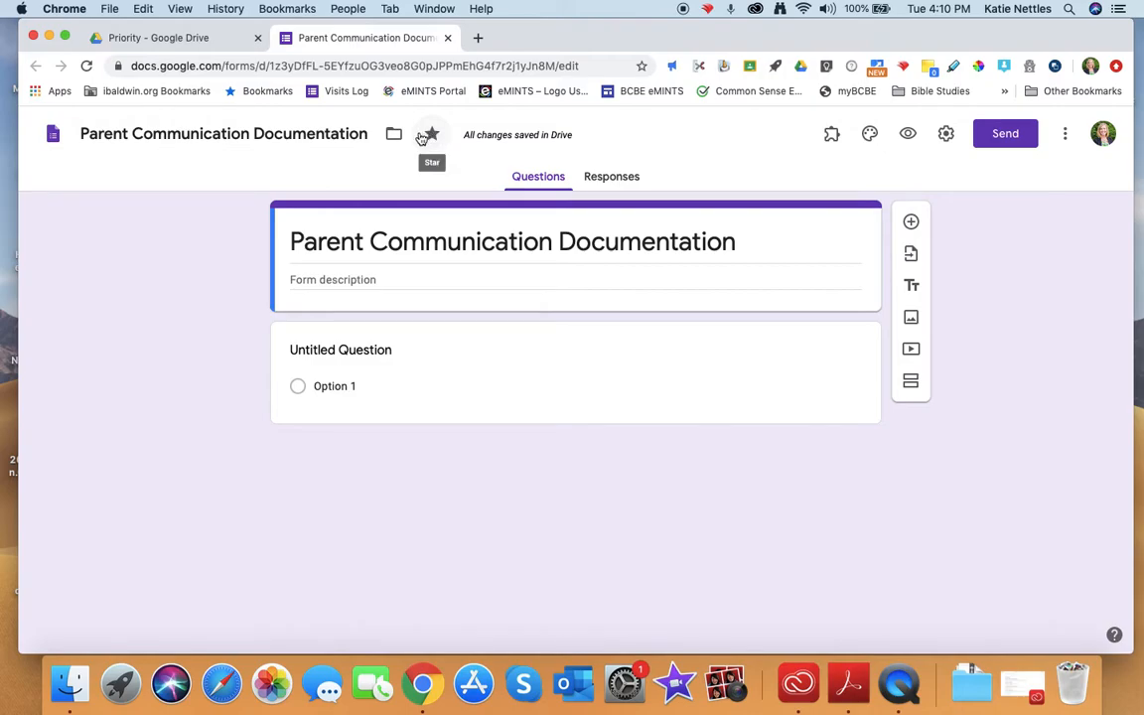
left_click(188, 37)
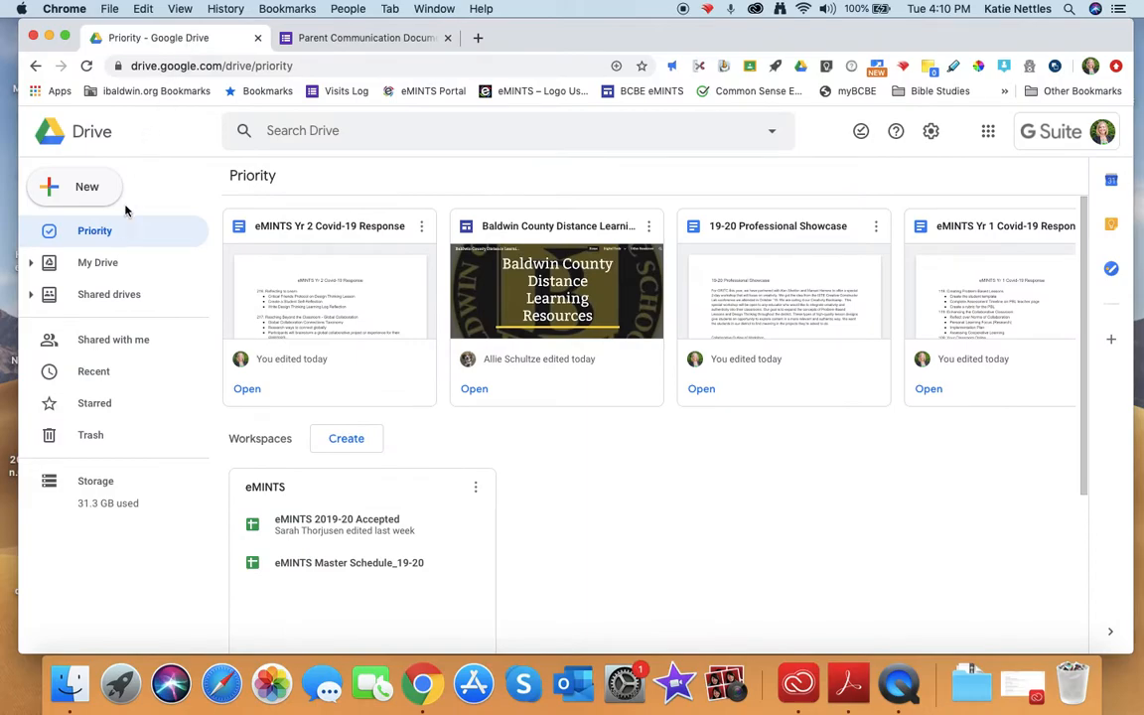
left_click(96, 405)
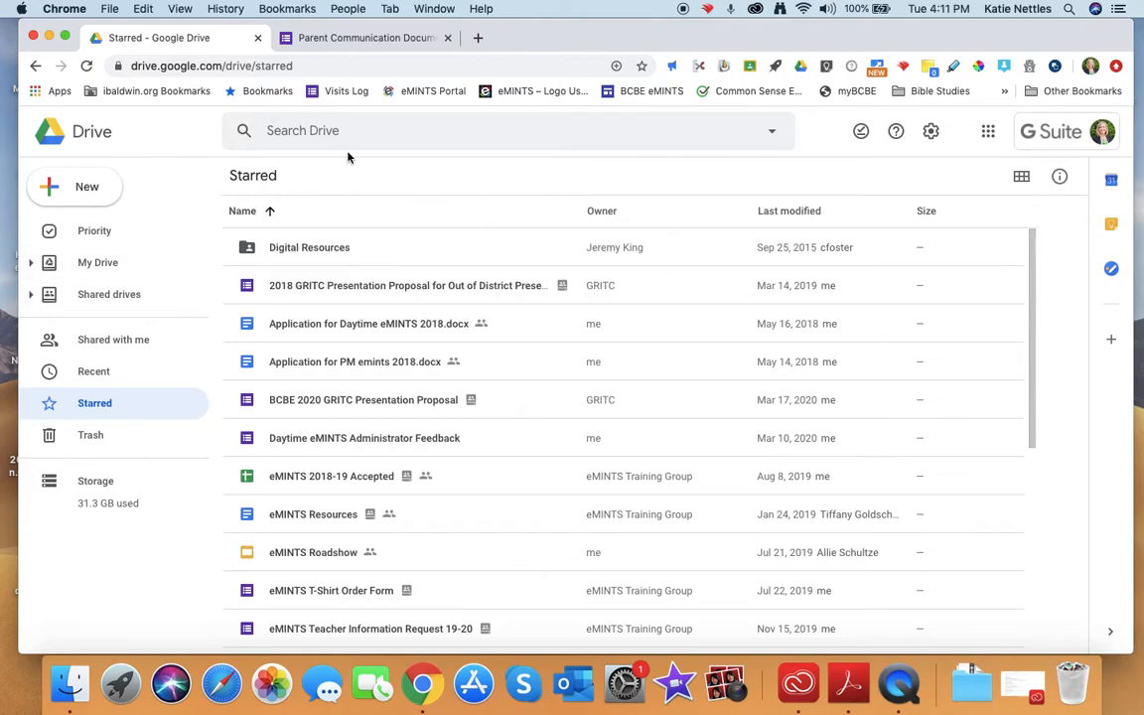
left_click(365, 34)
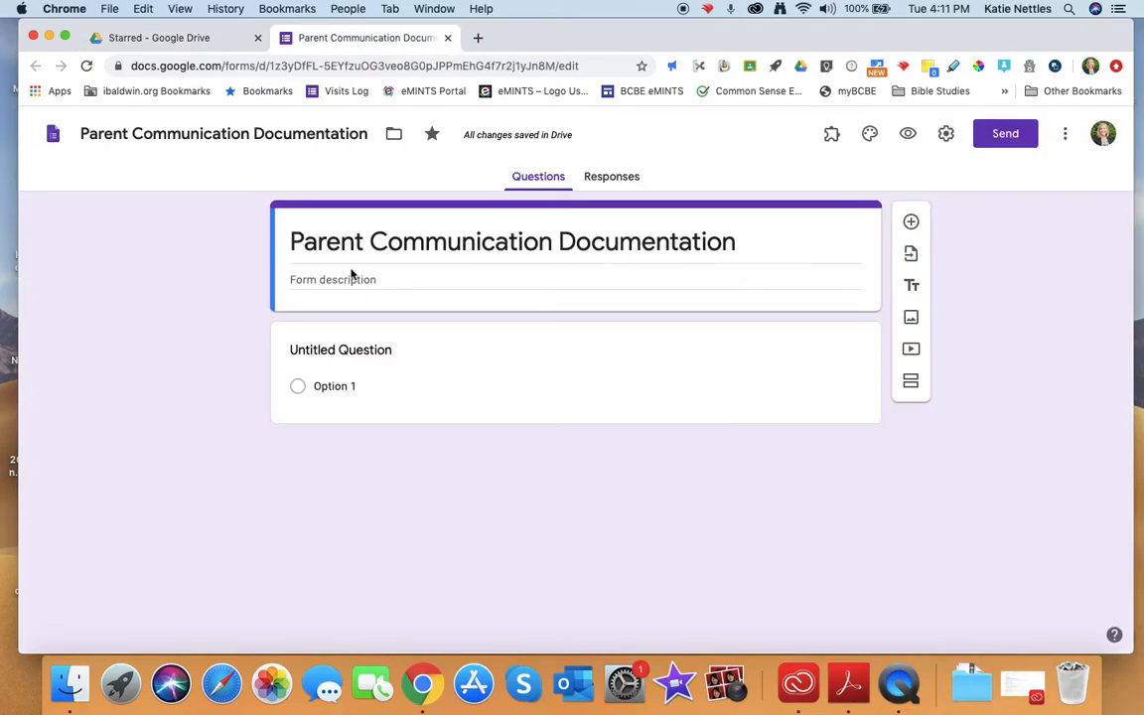
Step: Title the first question "Date", keeping the Date answer type, and make it required
left_click(339, 351)
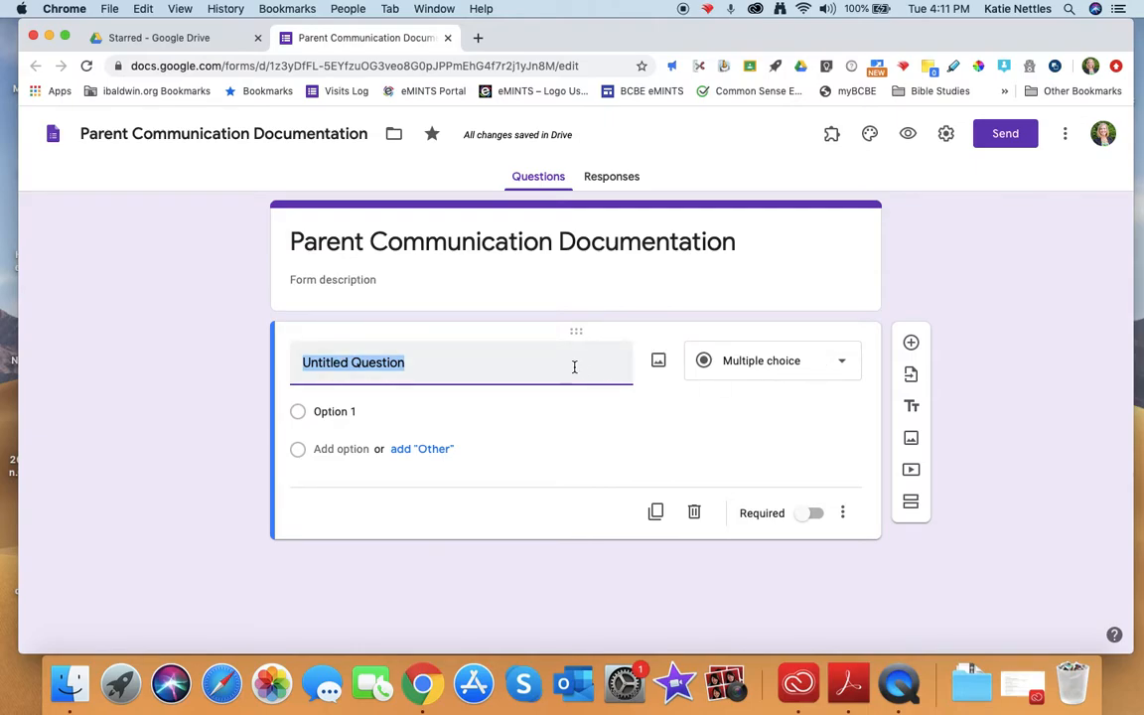
type("Date")
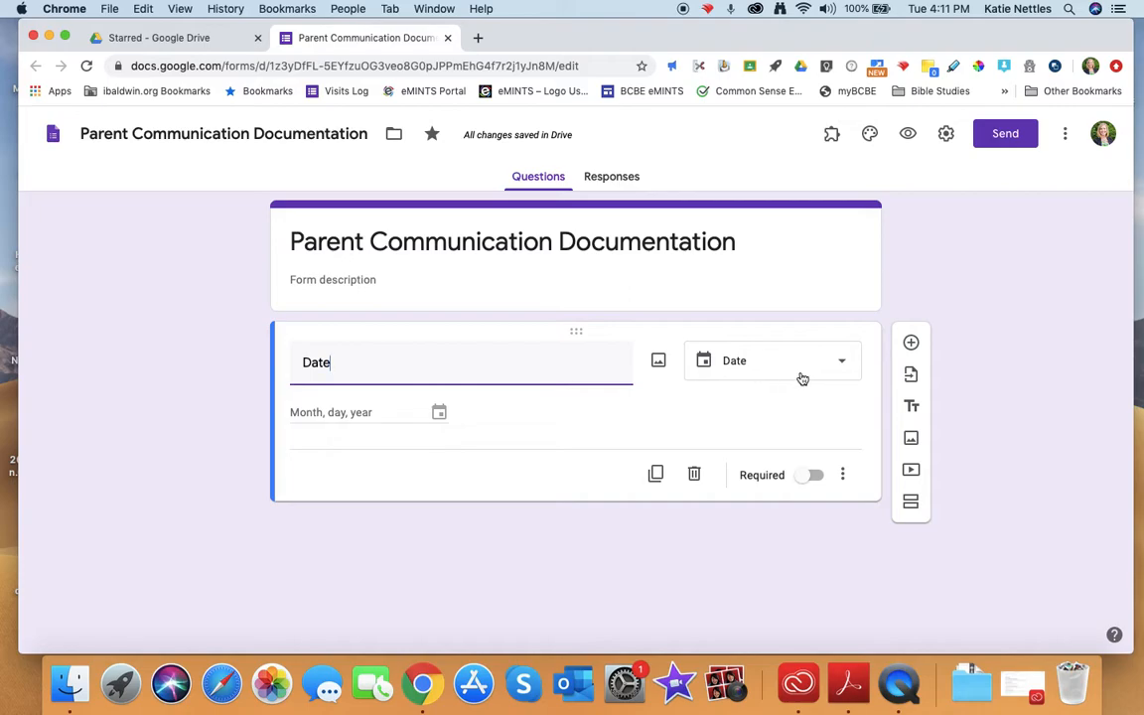
left_click(841, 364)
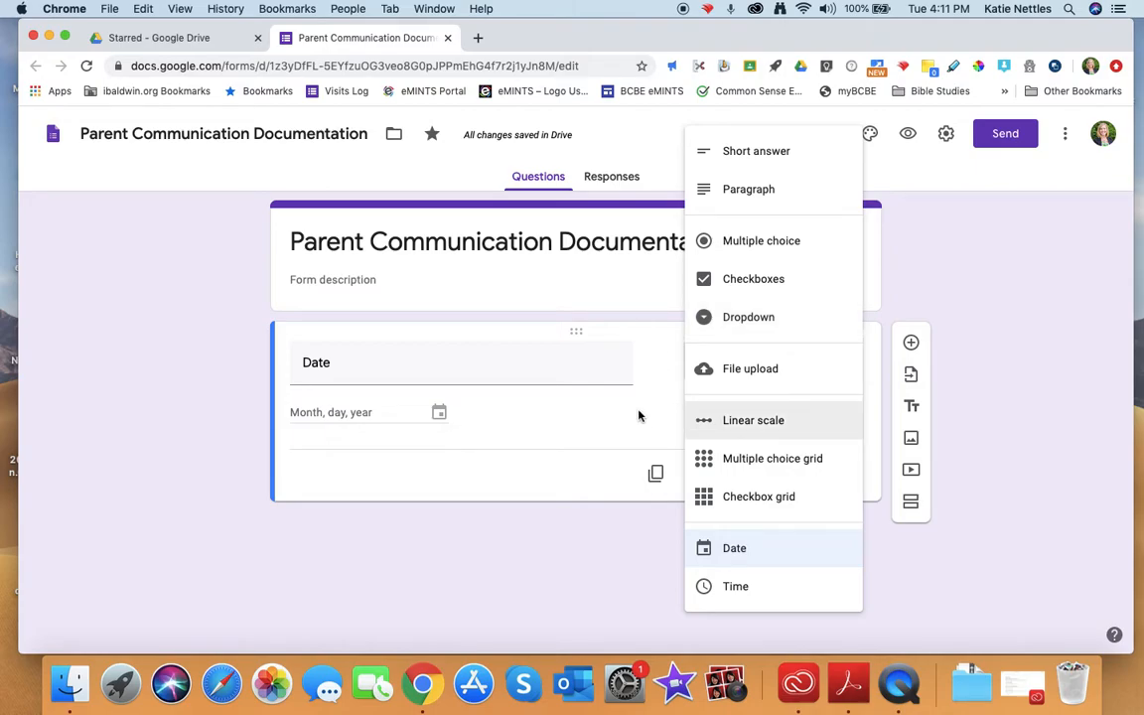
left_click(585, 480)
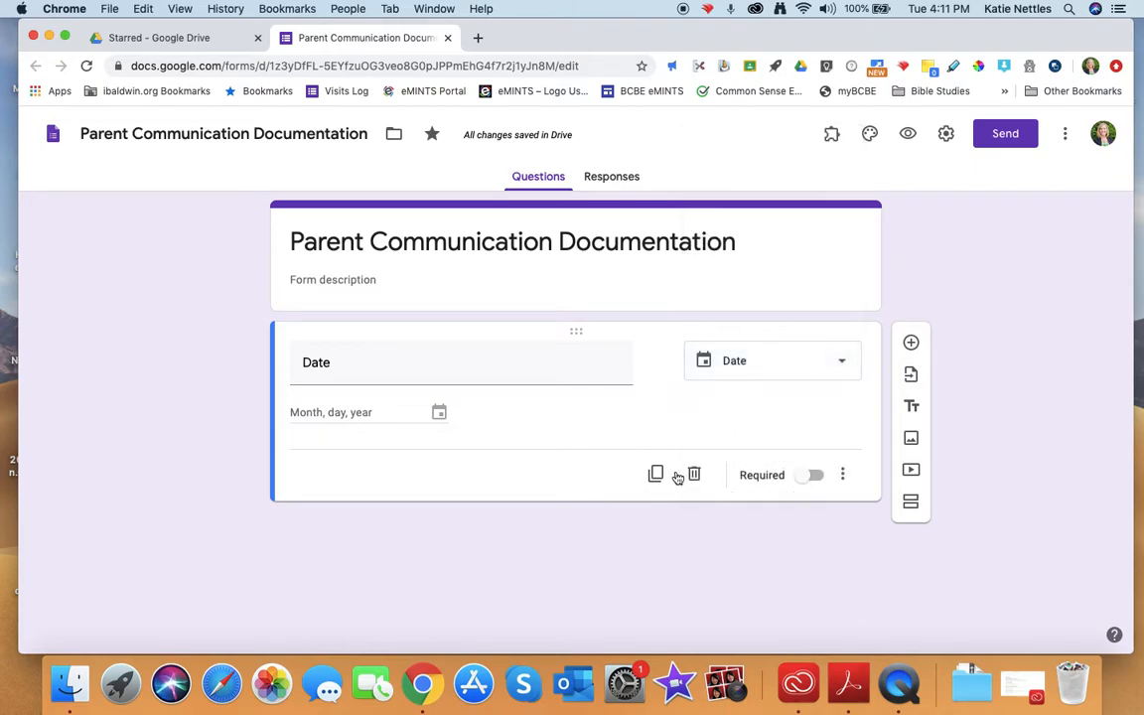
left_click(811, 477)
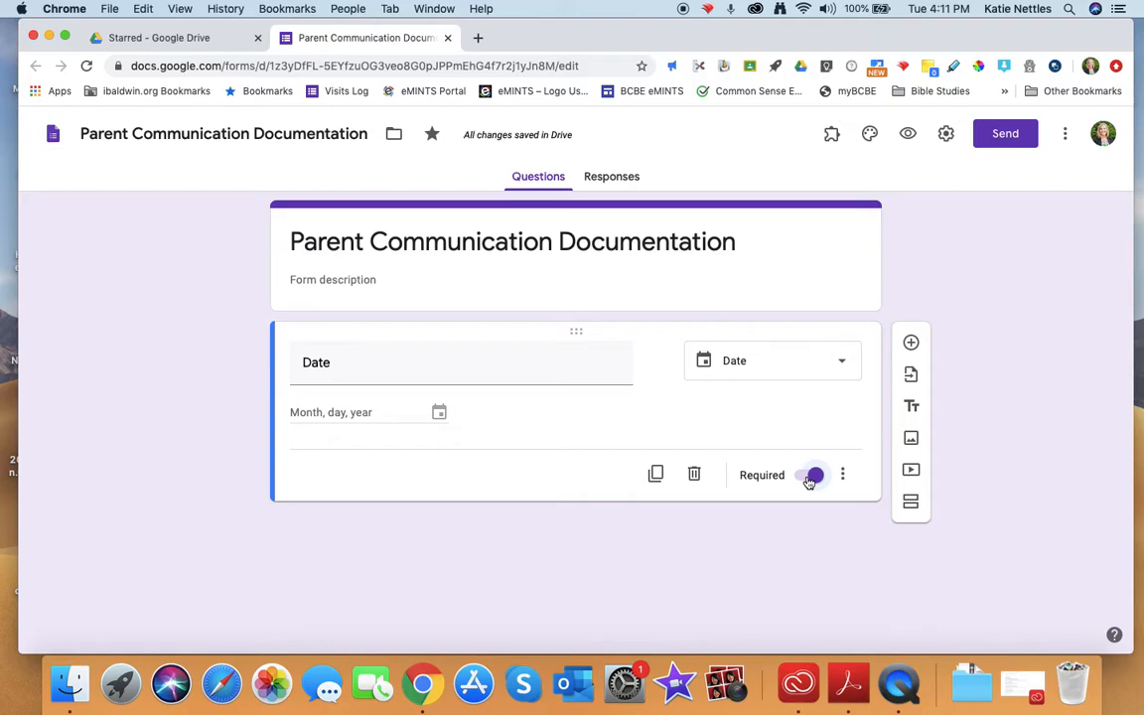
Step: Add a second question titled "Student's Name" with the Dropdown answer type
left_click(912, 343)
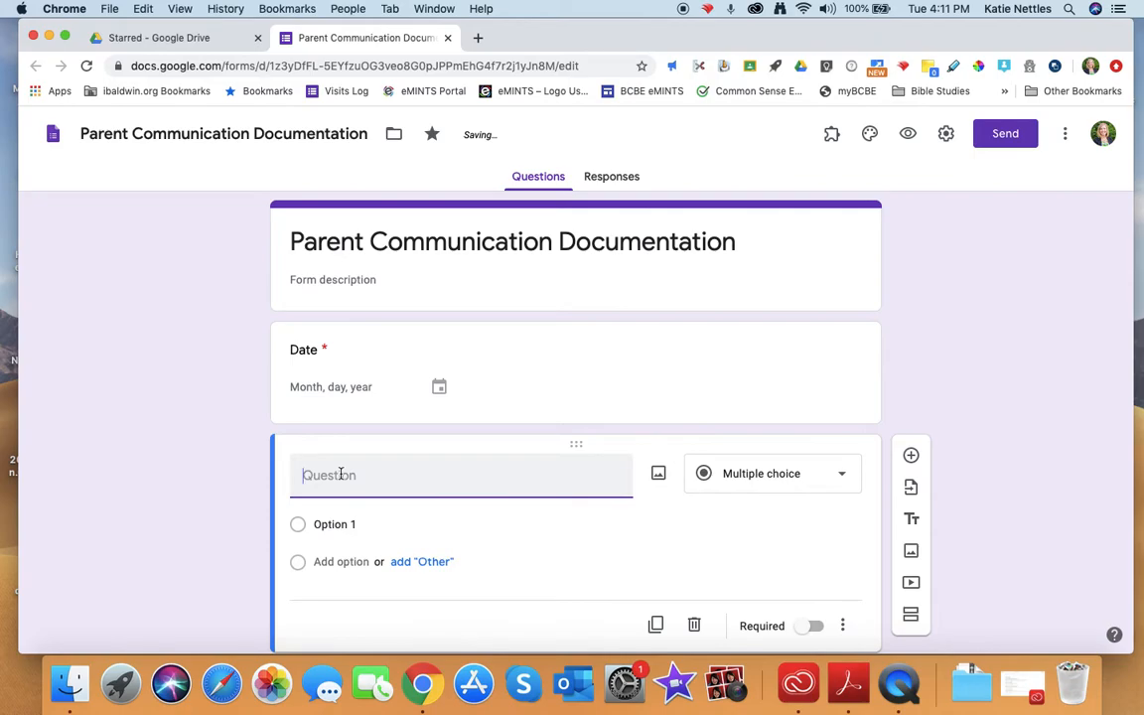
type("S")
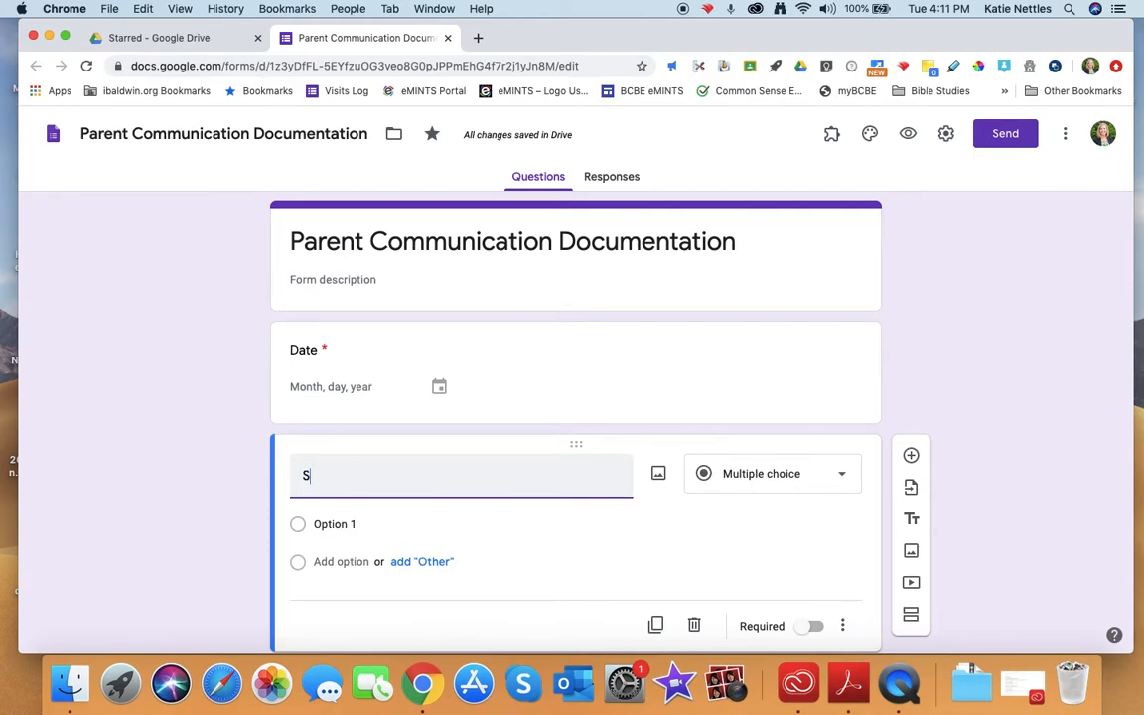
type("tudent's Name")
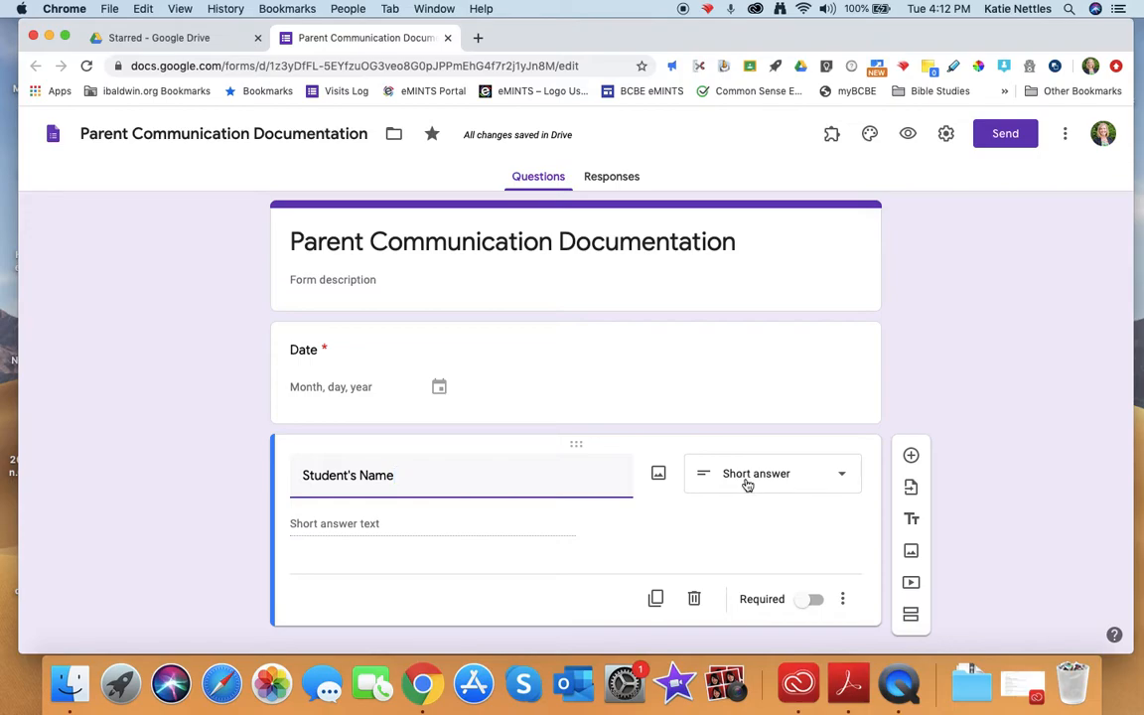
left_click(748, 484)
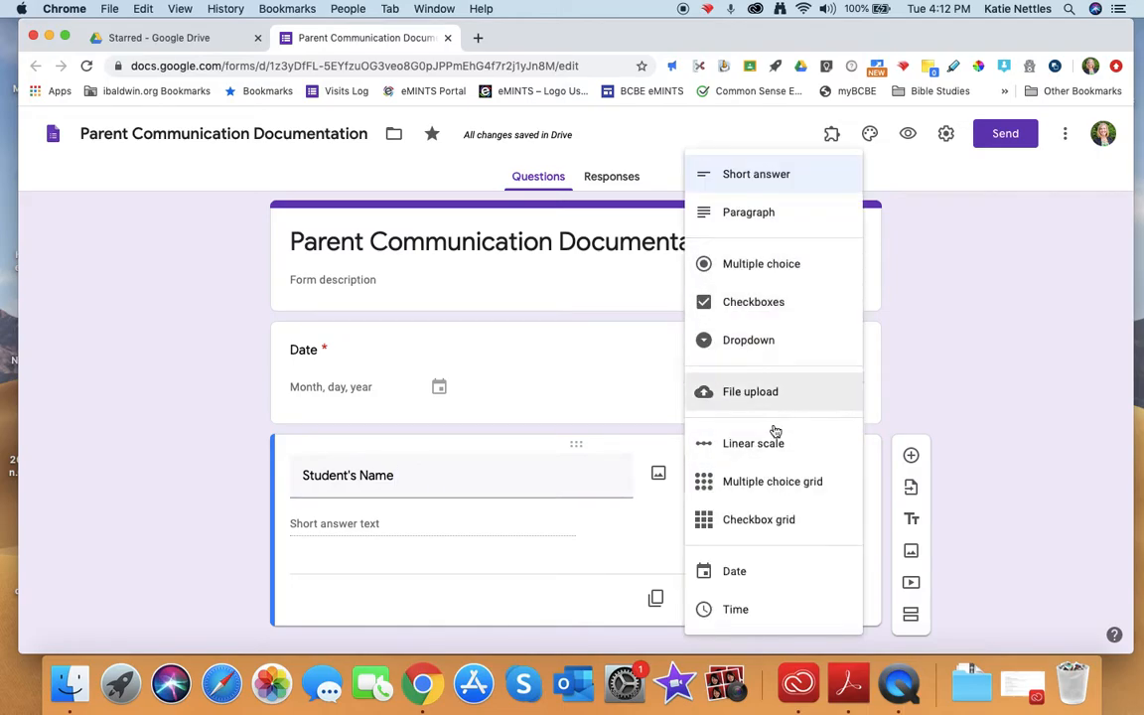
left_click(745, 342)
Step: Enter four student first names as the Student's Name dropdown options and make the question required
left_click(335, 522)
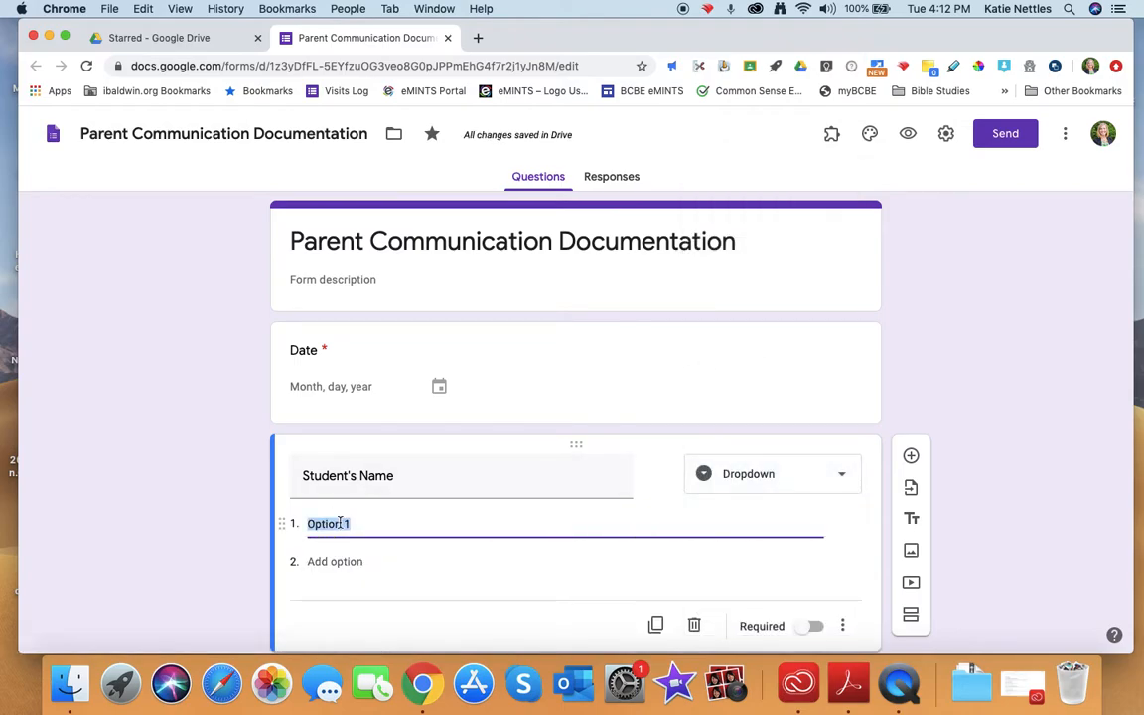
type("Billy")
left_click(324, 562)
type("Johnny")
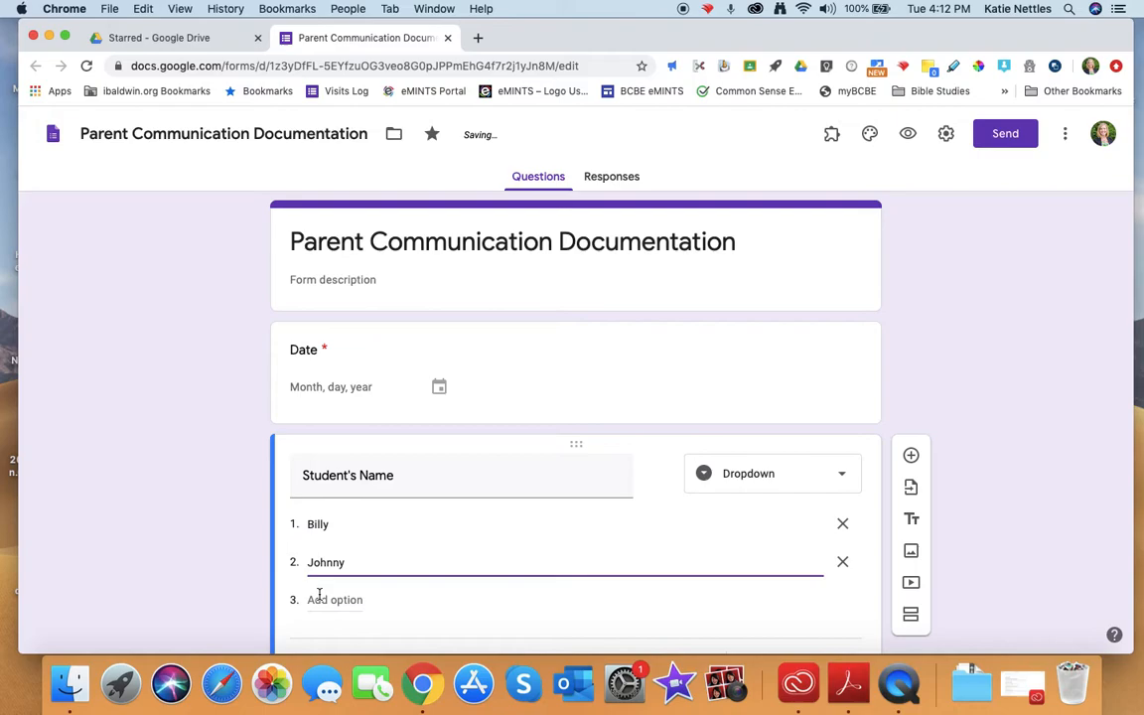
left_click(319, 596)
type("Tammy")
left_click(327, 635)
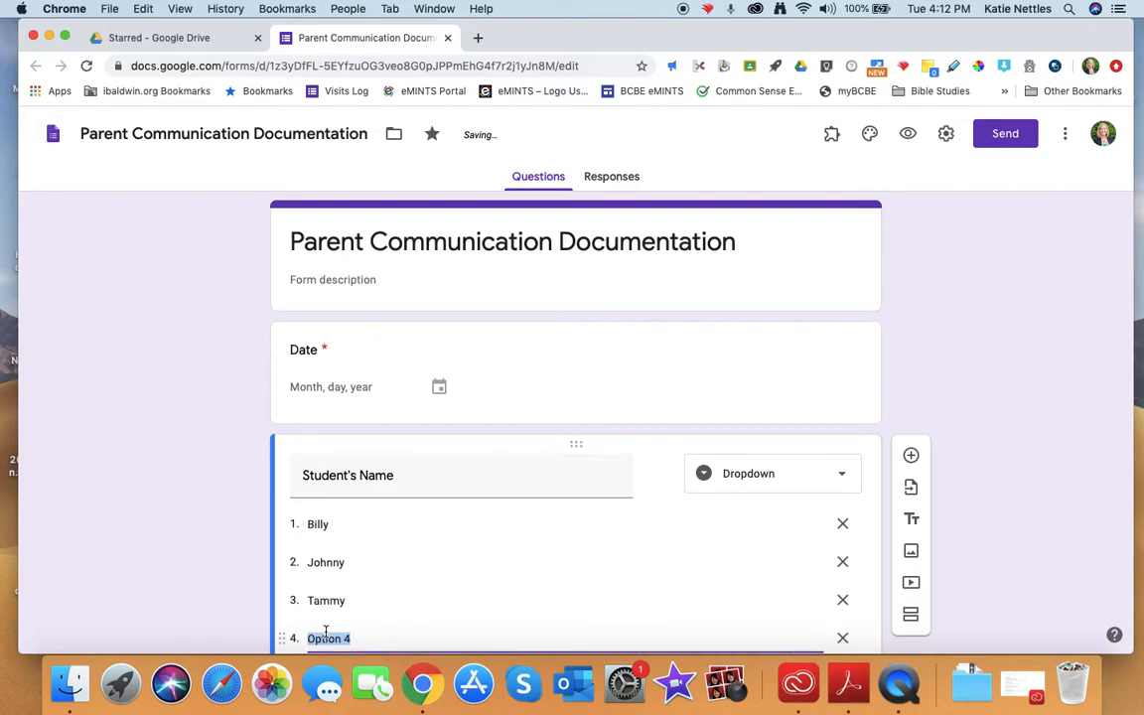
type("Suzie")
scroll(327, 636, "down", 3)
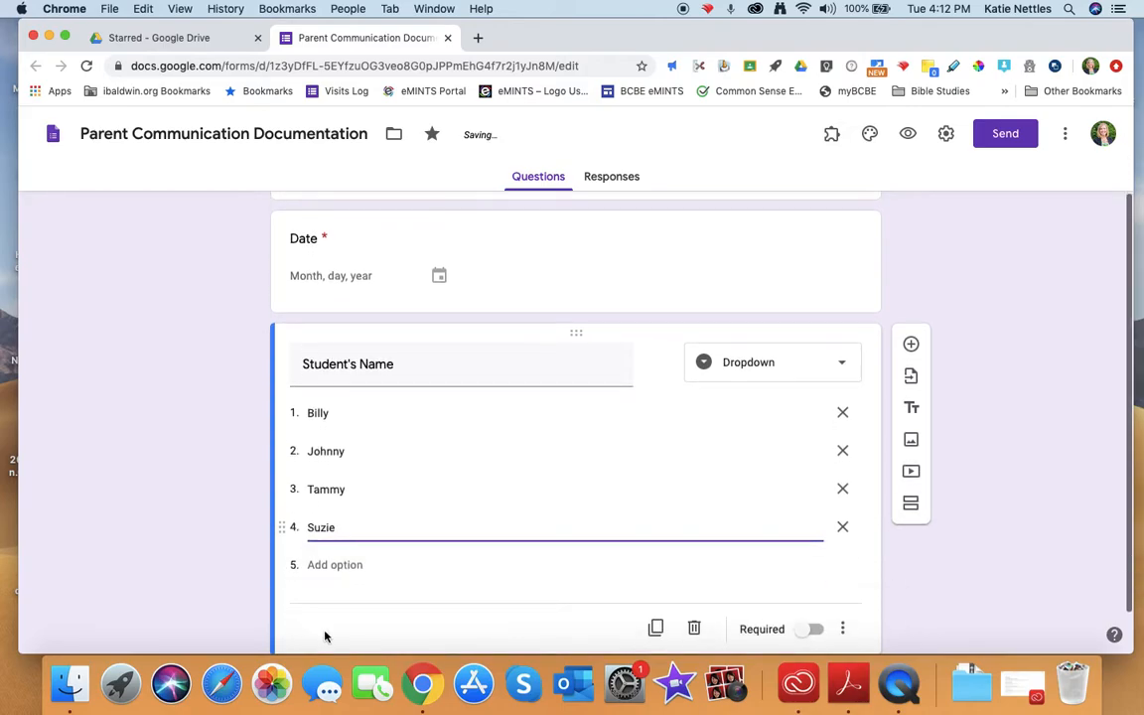
left_click(807, 580)
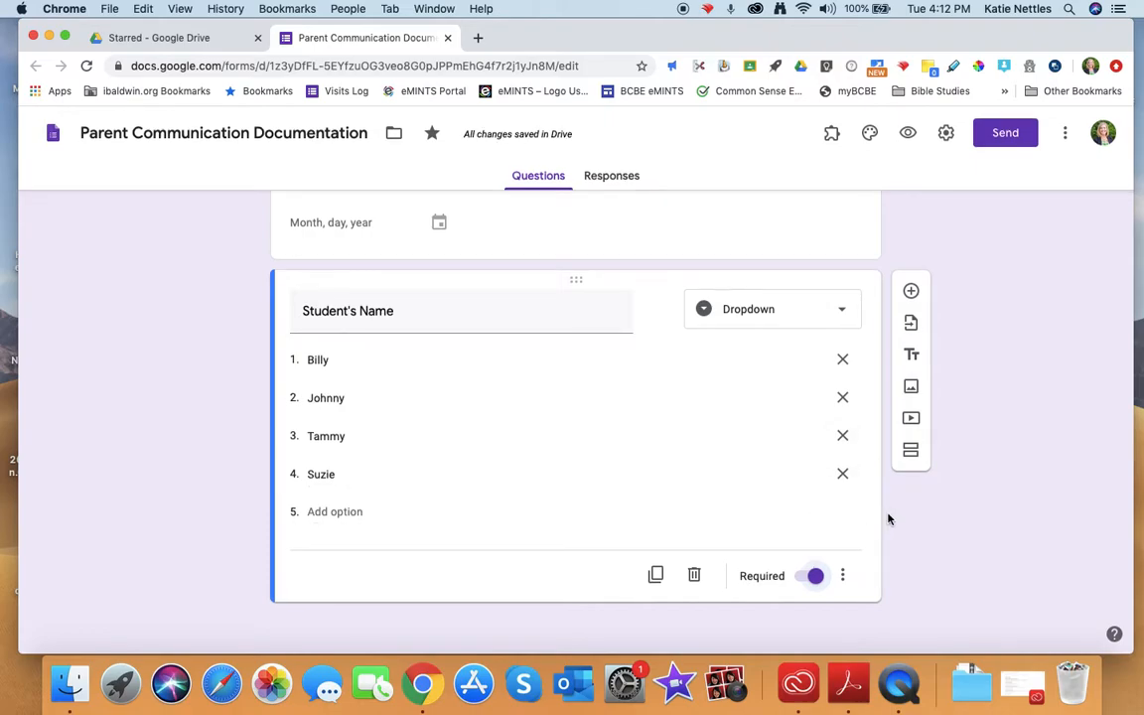
Step: Add a third question titled "Communication Type" with the Dropdown answer type
left_click(912, 293)
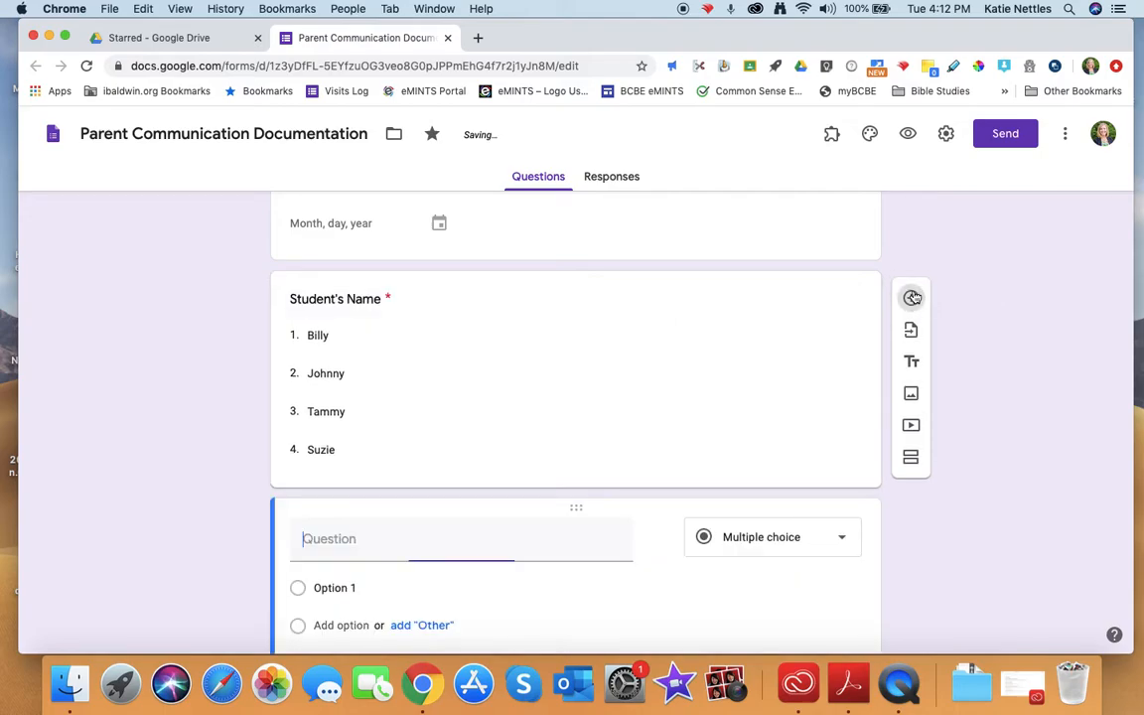
type("Co")
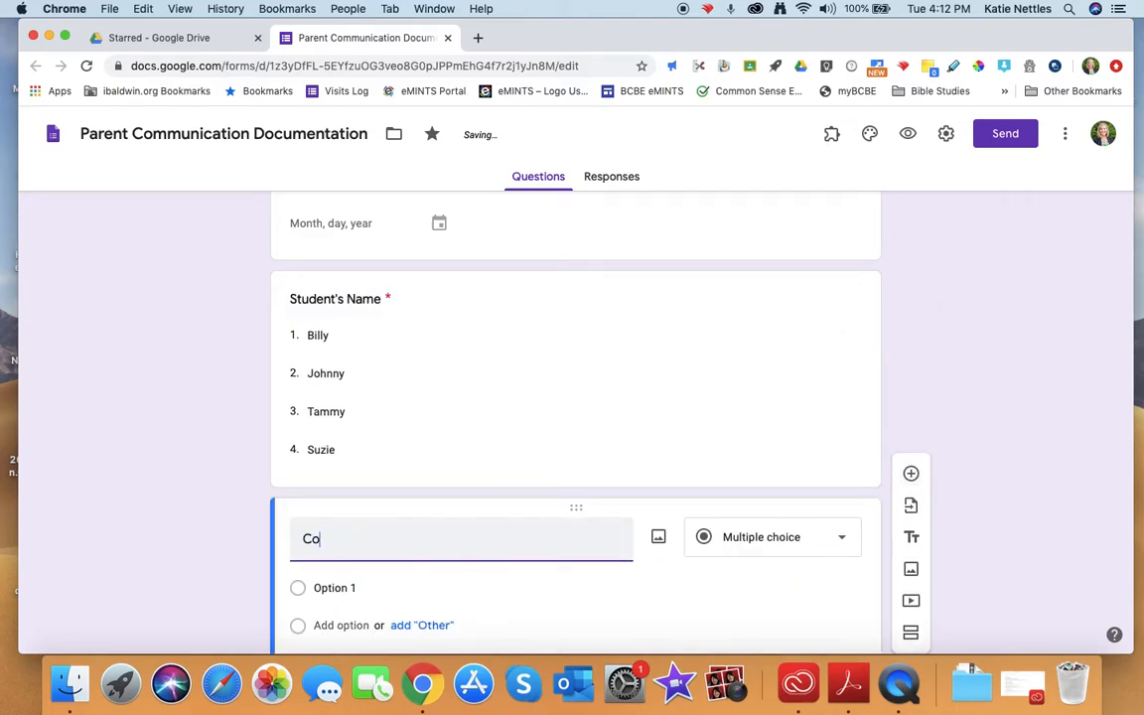
type("mmunication Type")
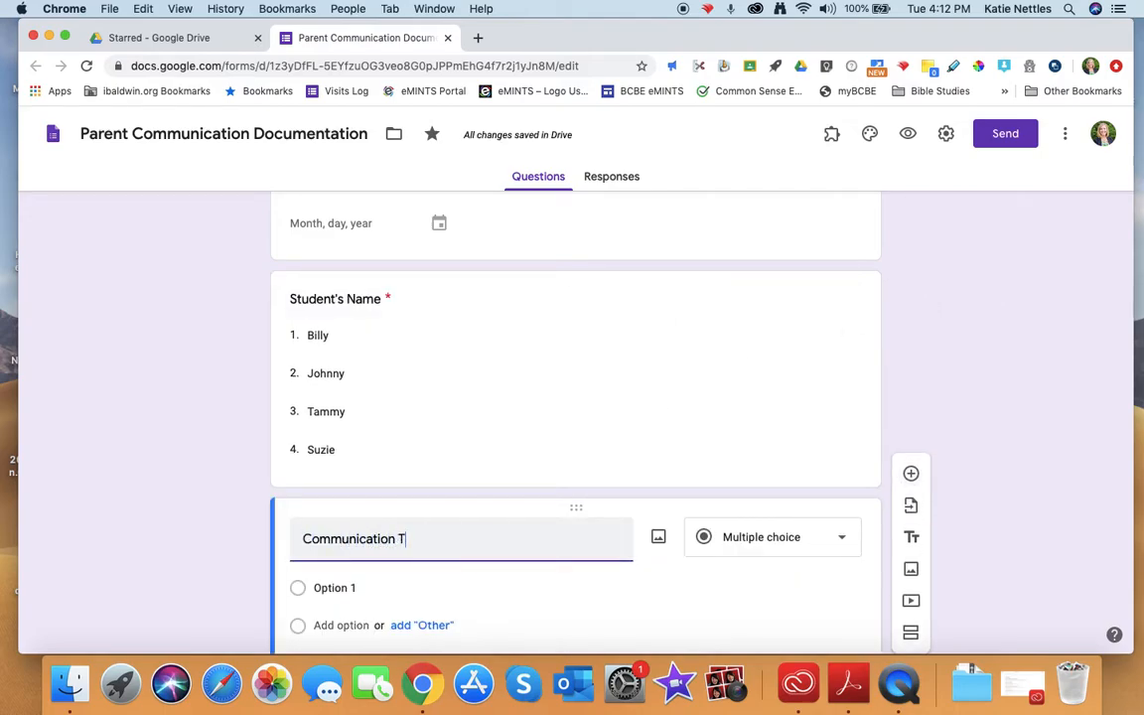
left_click(759, 541)
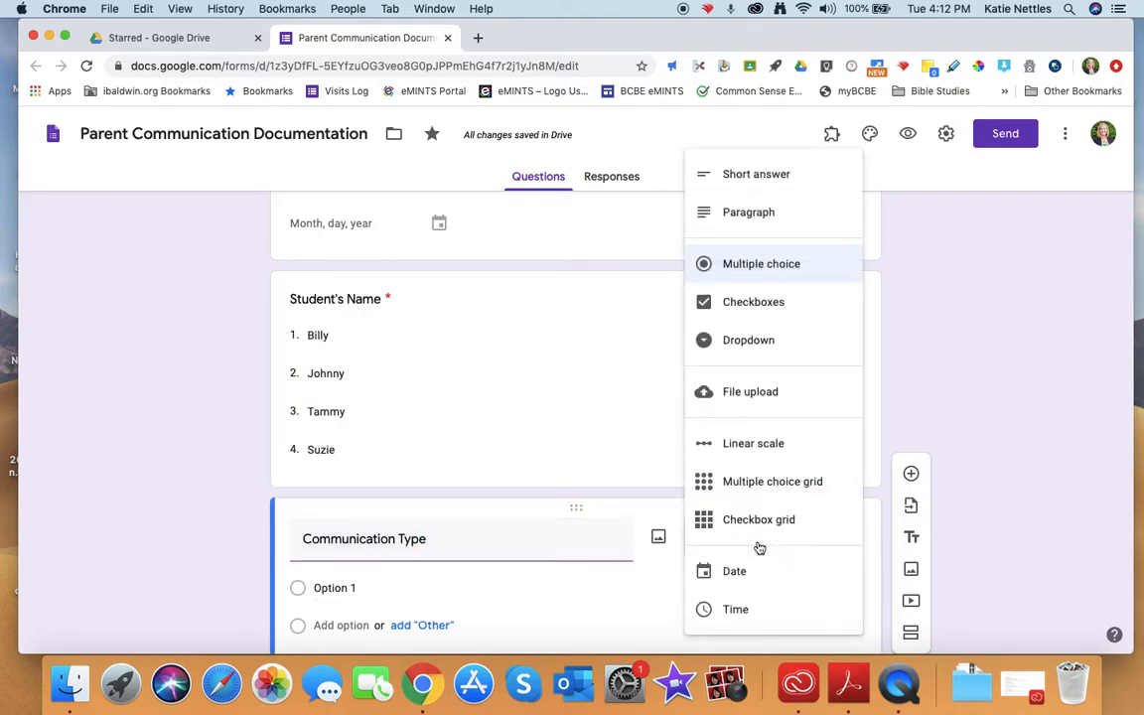
left_click(760, 342)
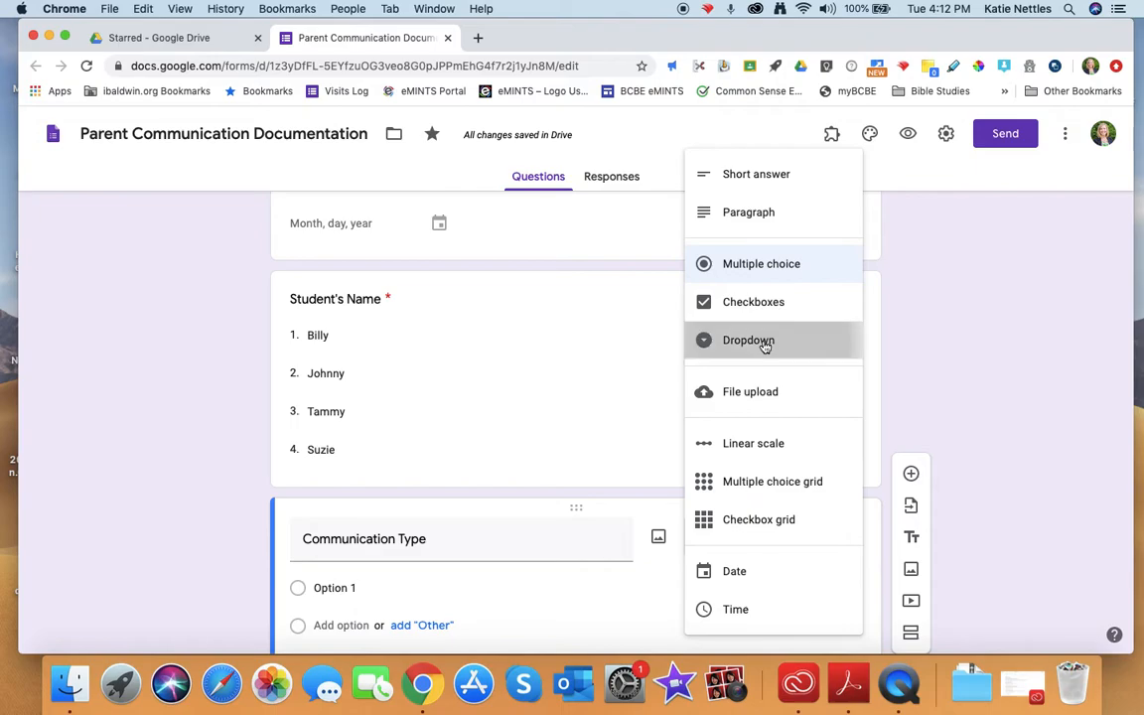
Step: Enter Email, Phone, Zoom and FaceTime as the Communication Type dropdown options and make the question required
left_click(388, 475)
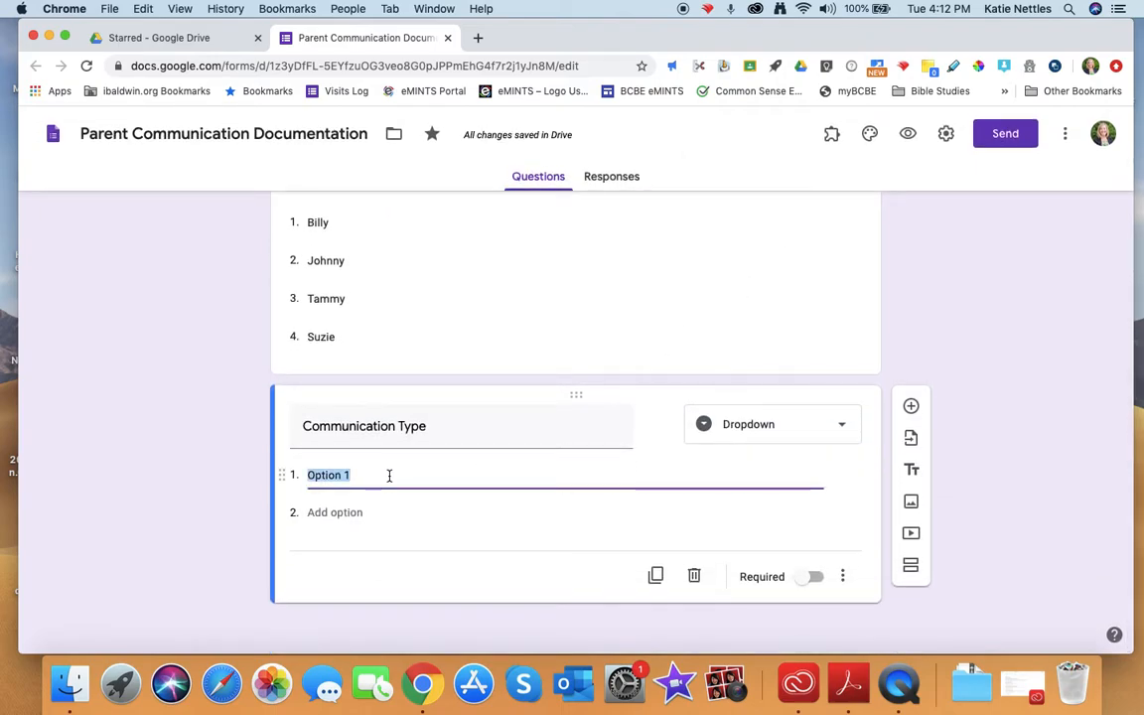
type("Ema")
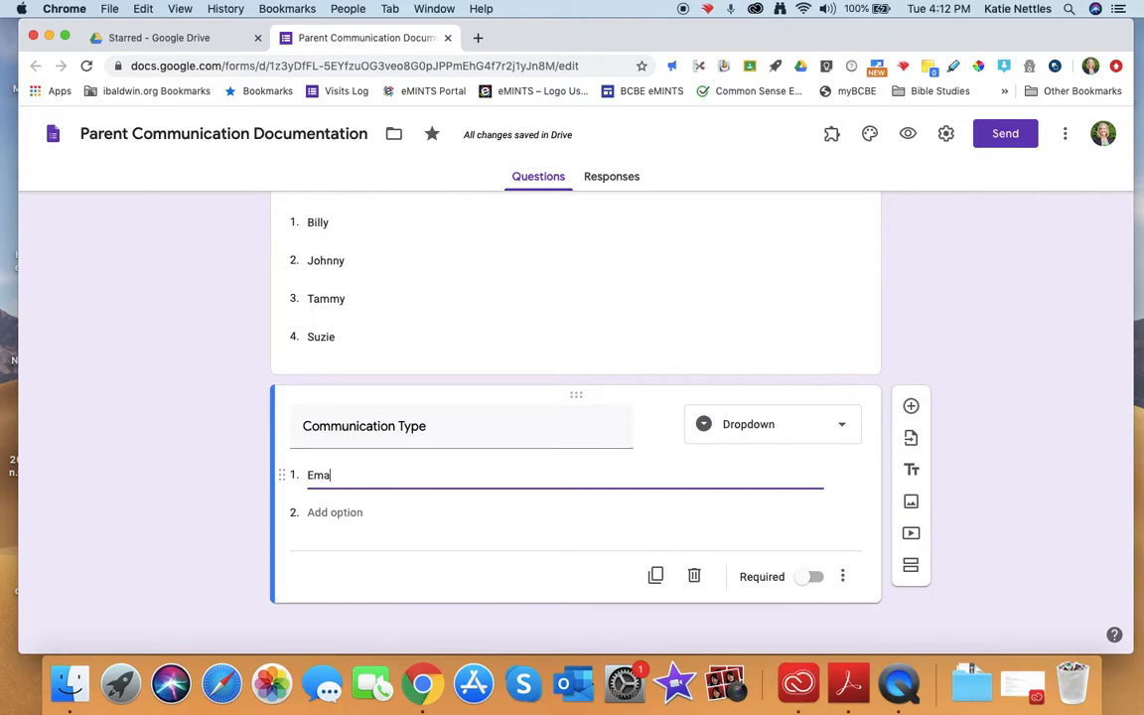
type("il")
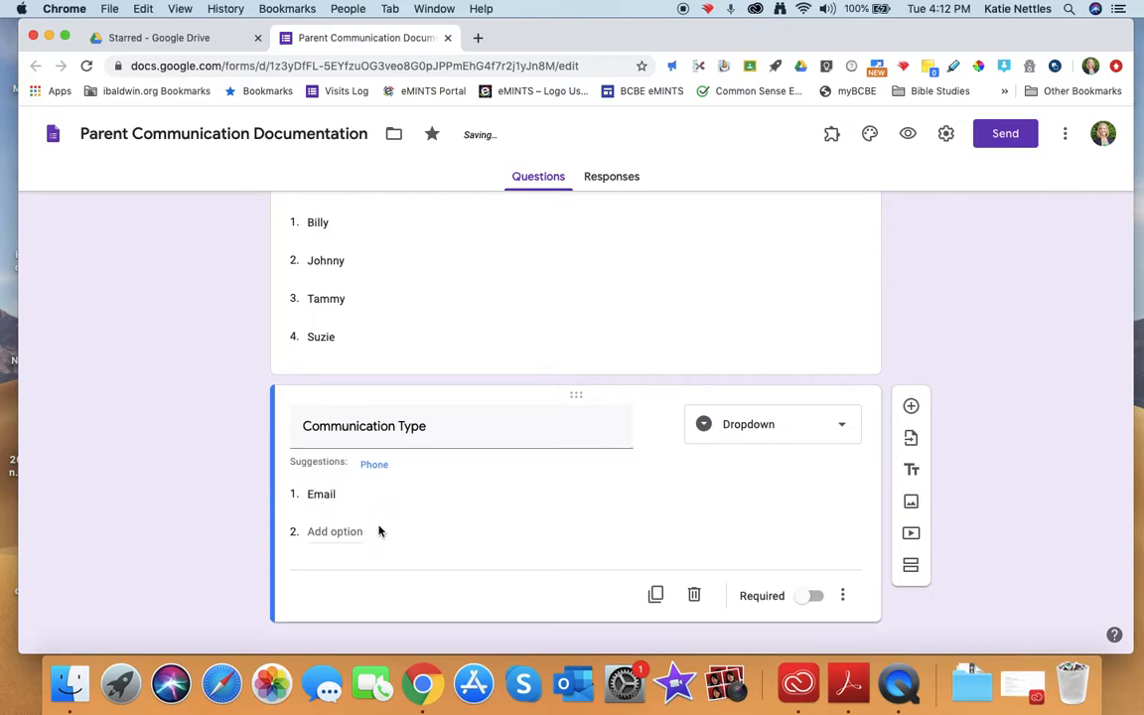
left_click(375, 531)
type("Phone")
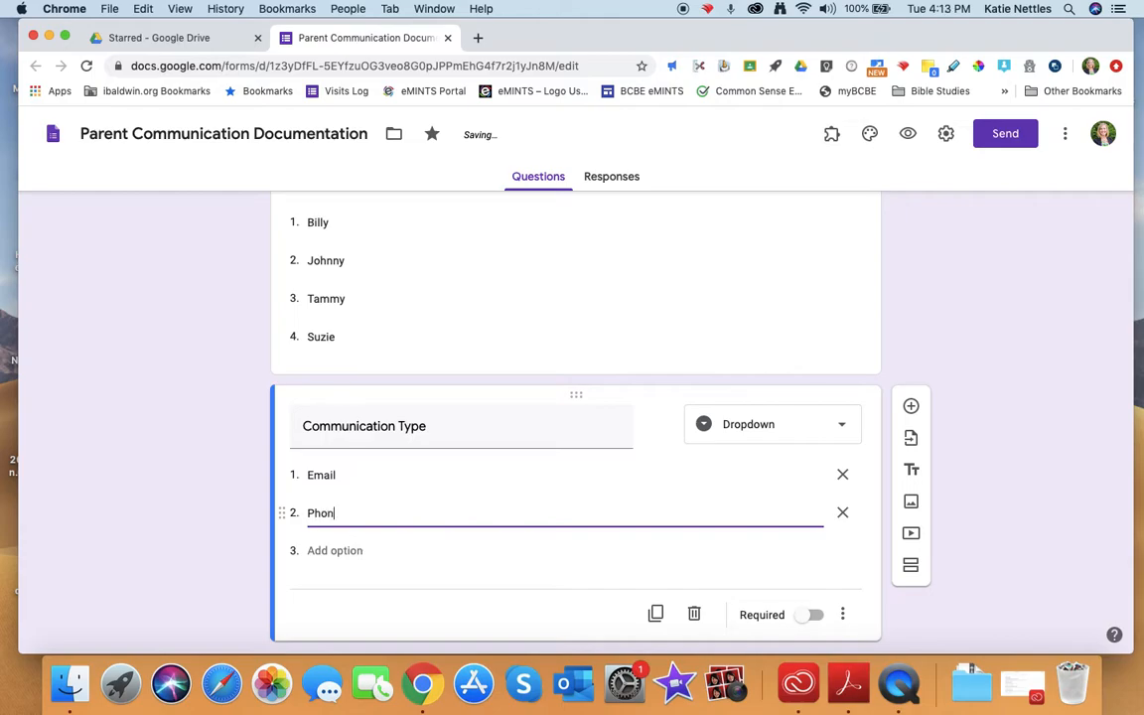
left_click(318, 551)
type("Zoom")
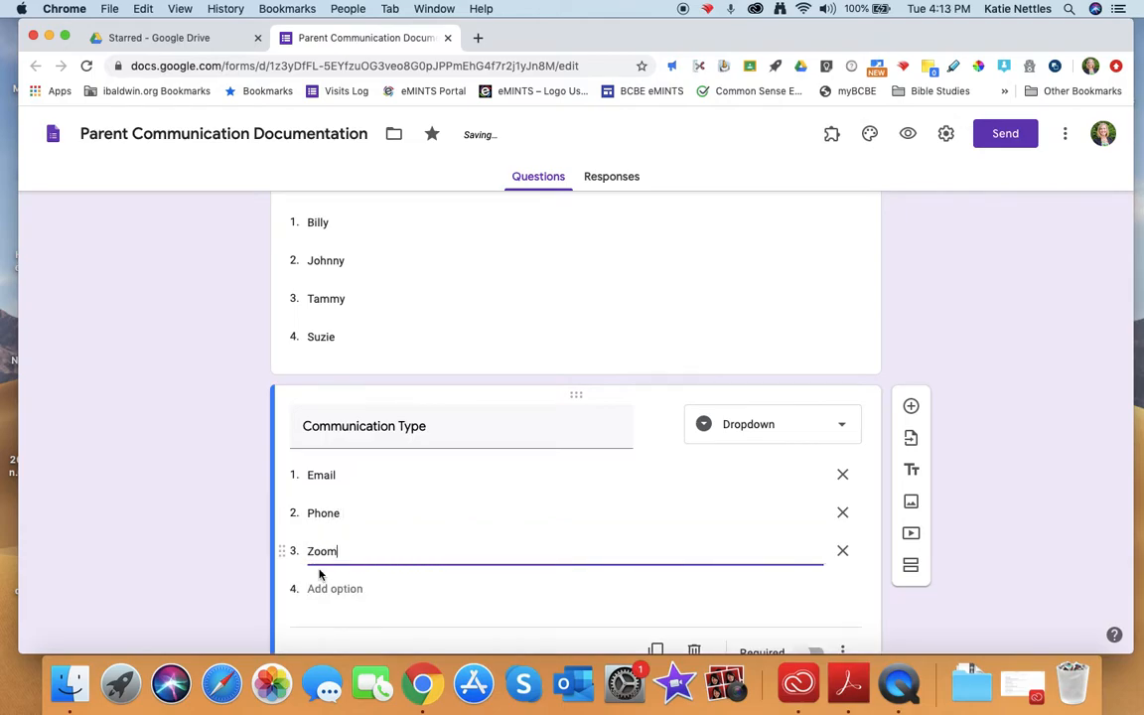
left_click(317, 587)
type("FaceTme")
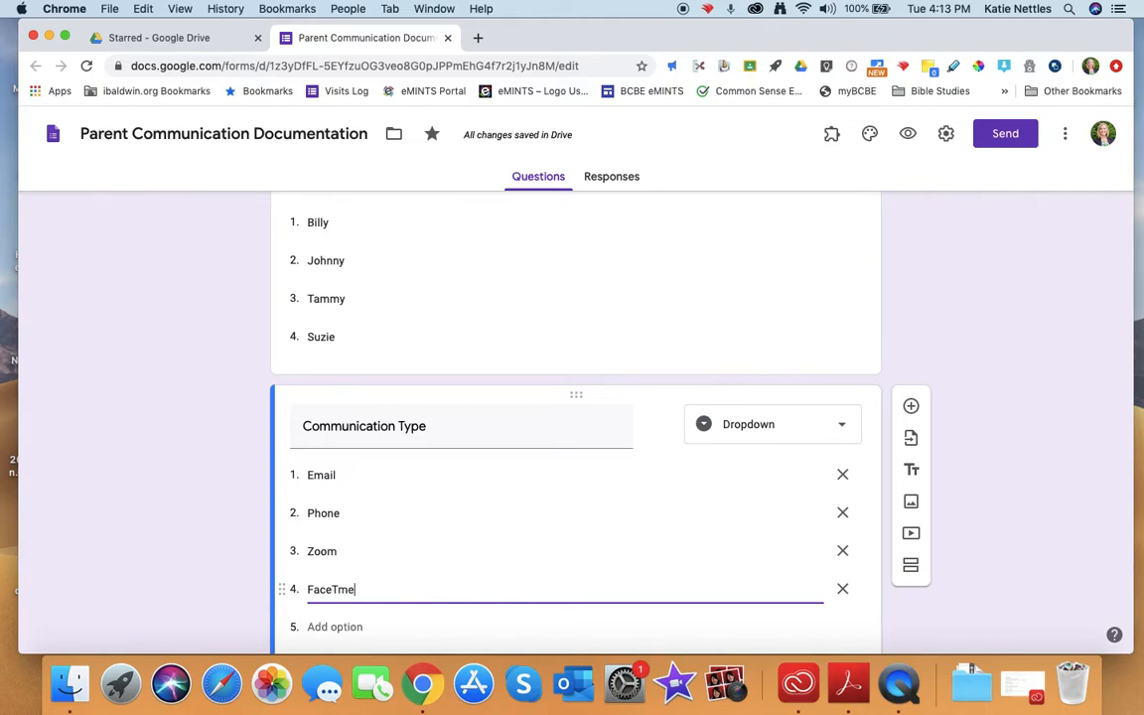
key("BackSpace")
key("BackSpace")
type("ime")
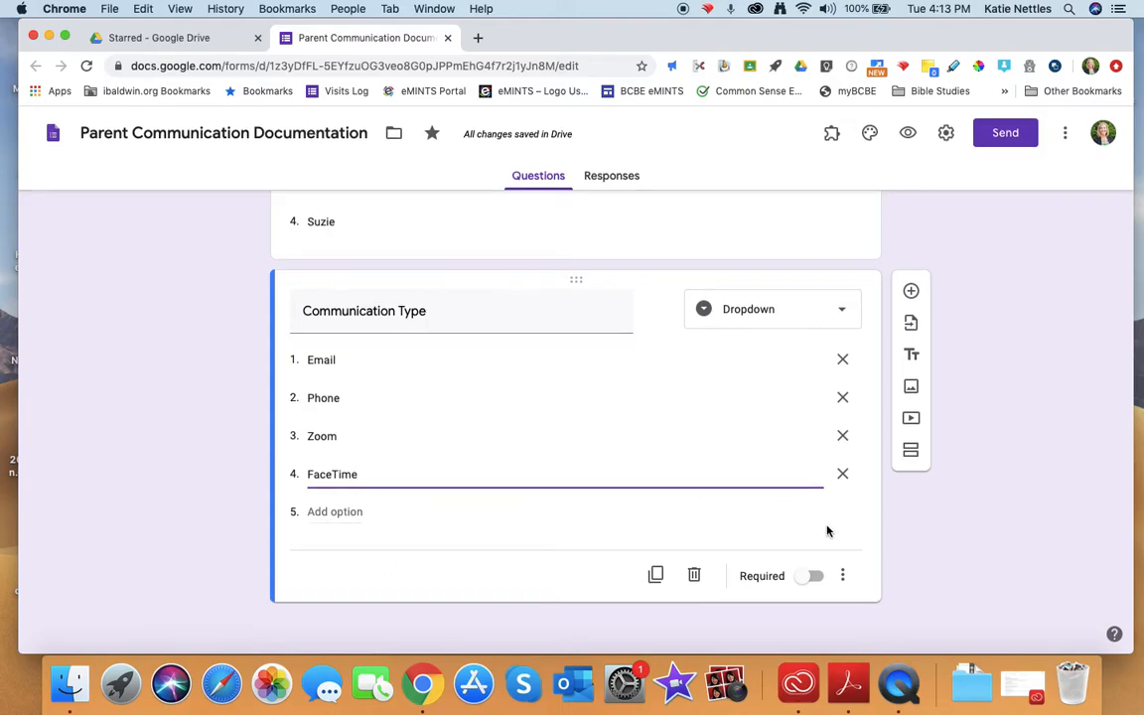
left_click(813, 576)
scroll(839, 467, "up", 3)
scroll(830, 460, "down", 3)
Step: Add a fourth question titled "Notes" with the Paragraph answer type and make it required
left_click(912, 294)
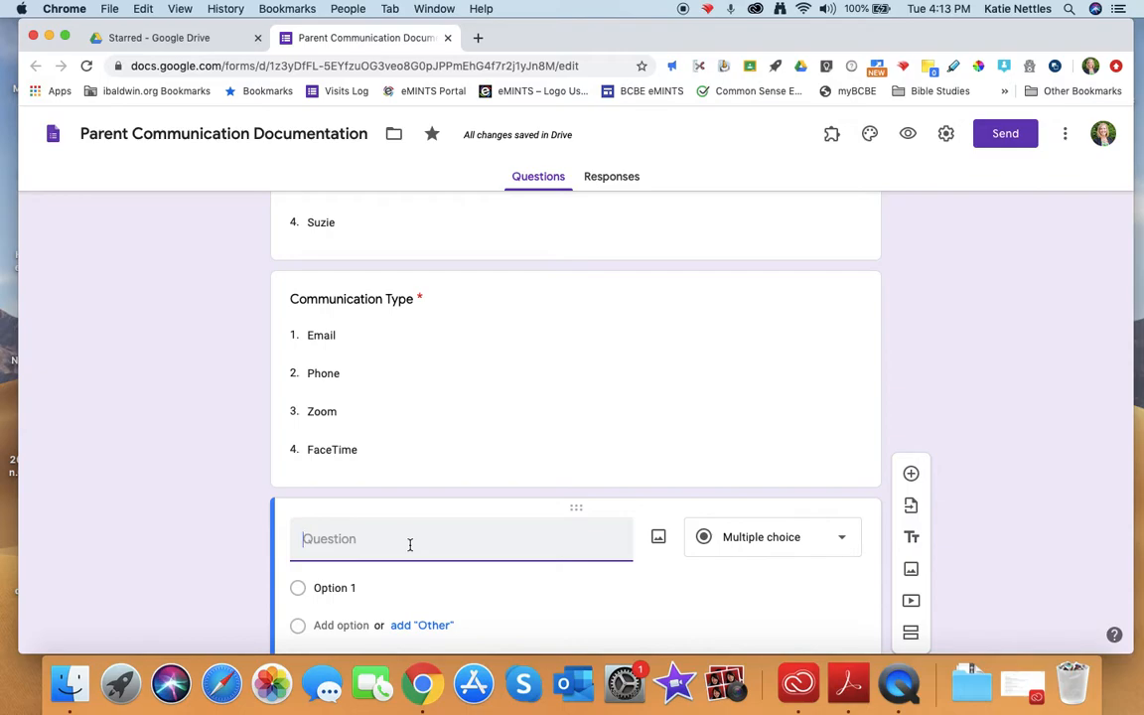
type("Notes")
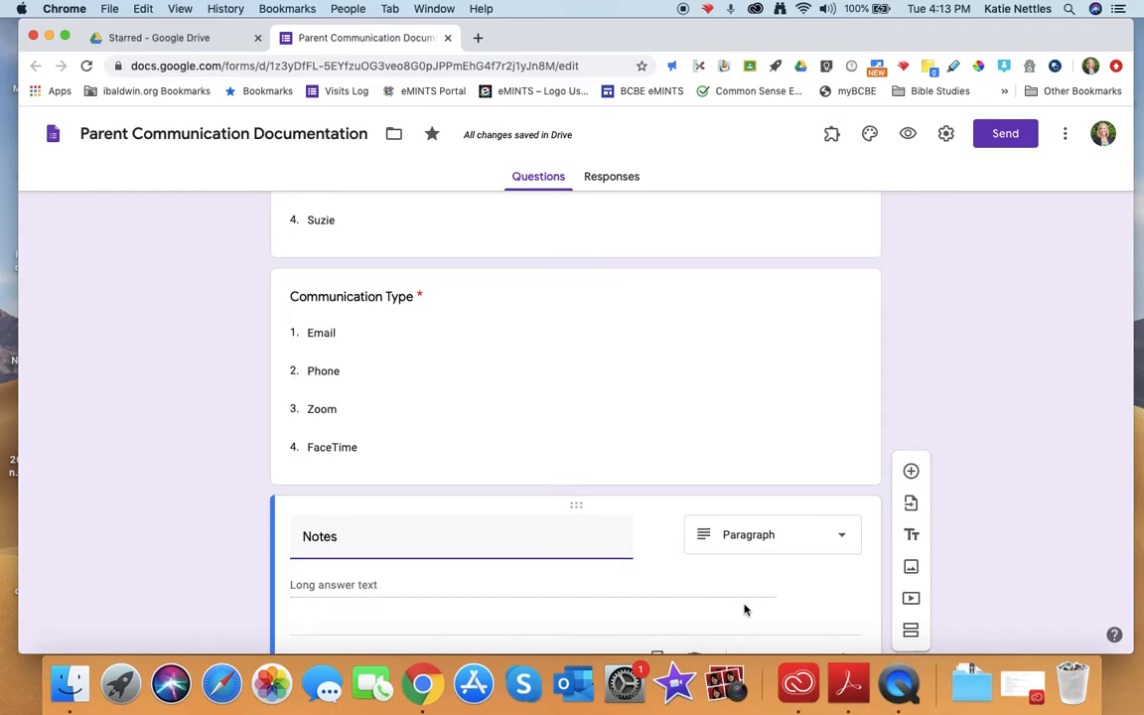
scroll(748, 608, "down", 3)
left_click(812, 578)
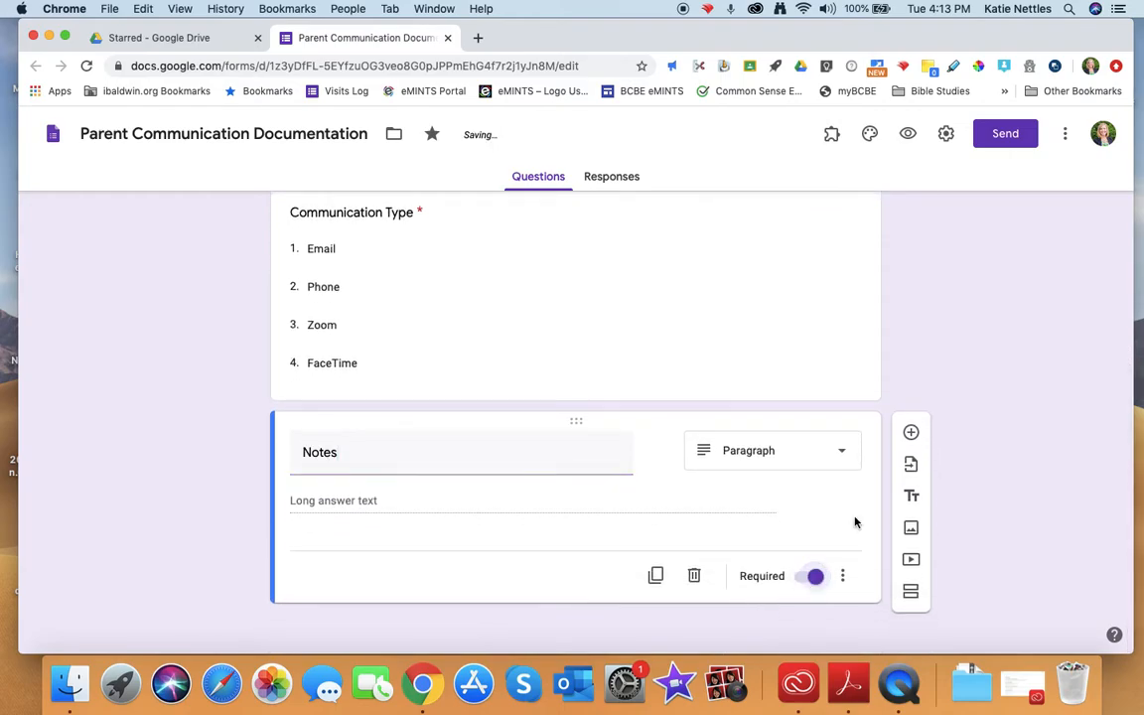
Step: Preview the finished form and enter 03/30/2020 as the date of a test response
scroll(934, 409, "up", 10)
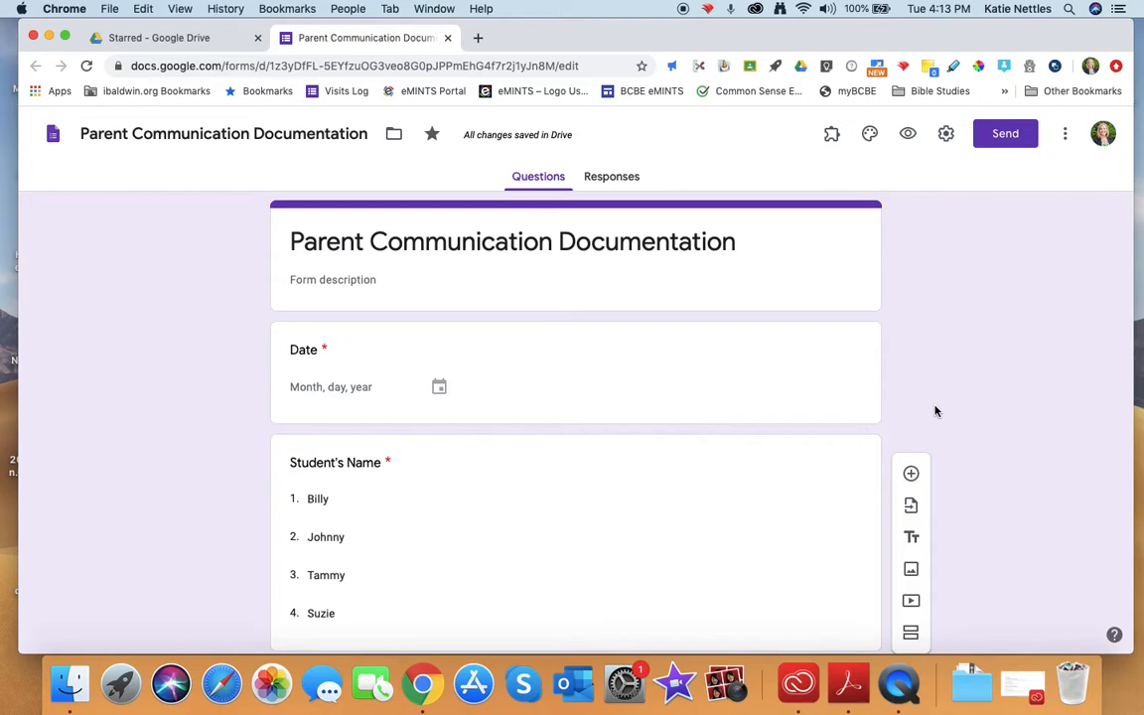
scroll(935, 410, "down", 10)
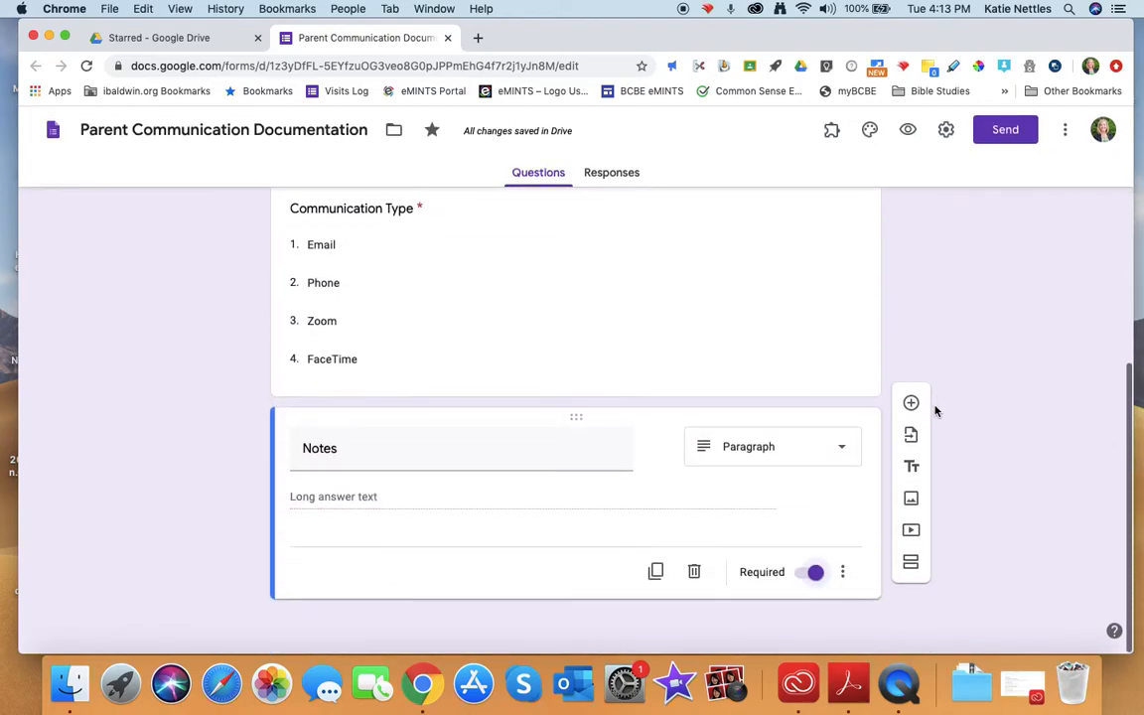
scroll(935, 410, "up", 10)
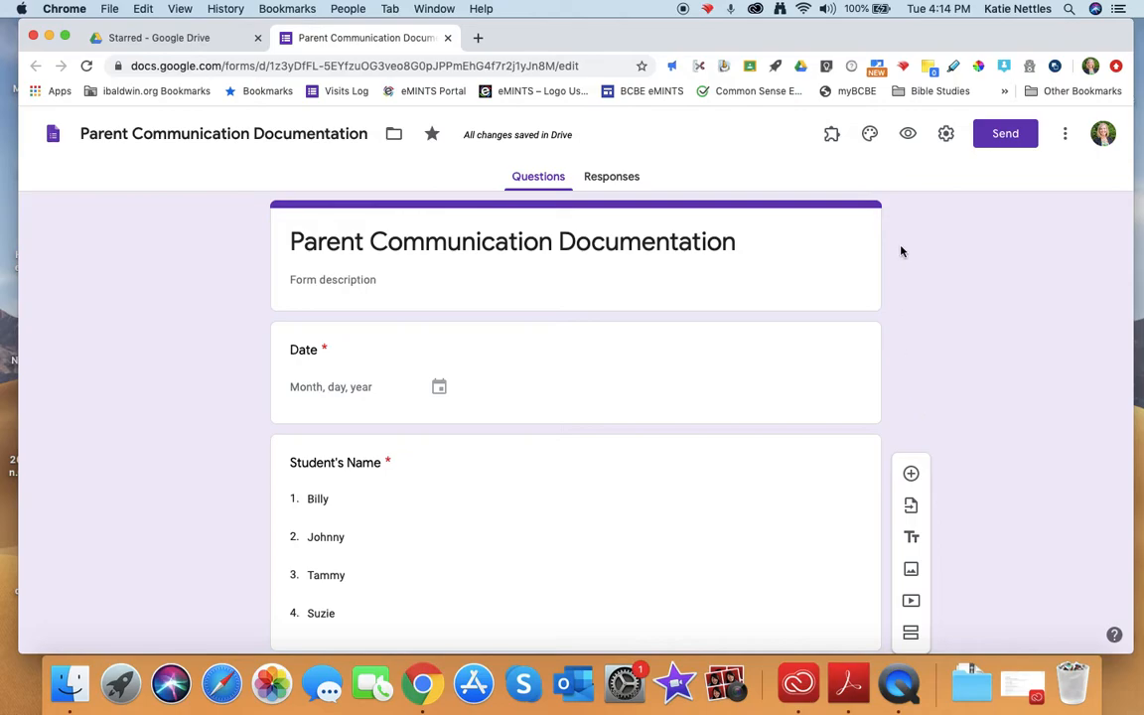
left_click(908, 139)
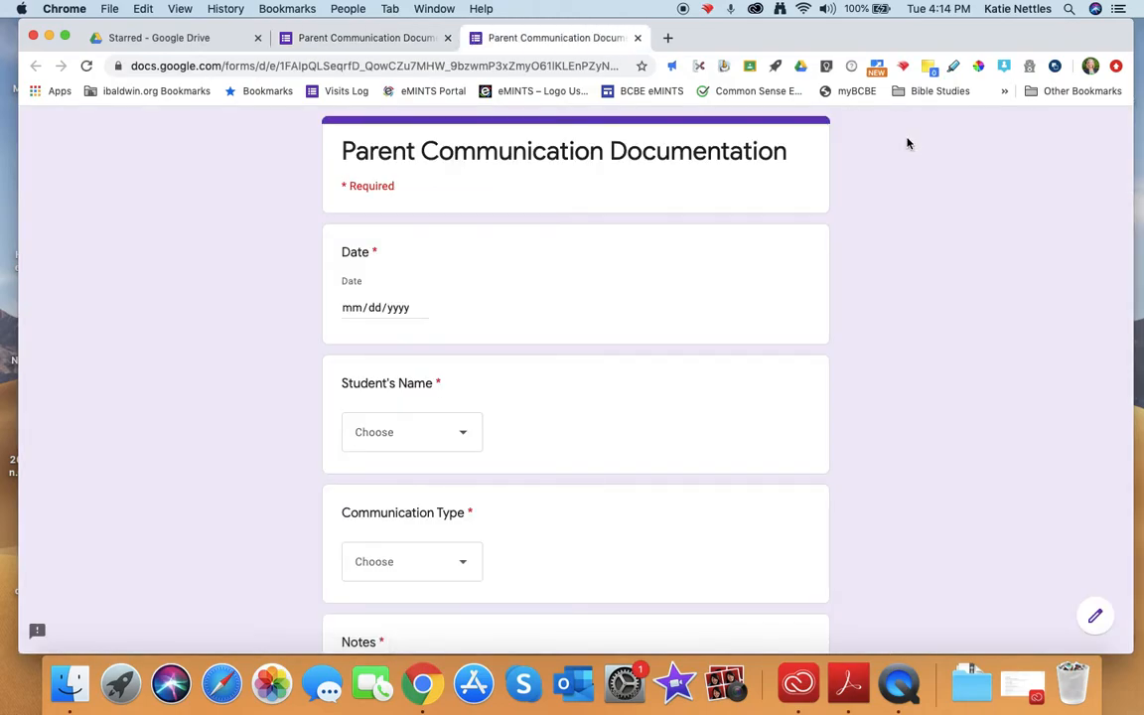
left_click(353, 307)
type("03/")
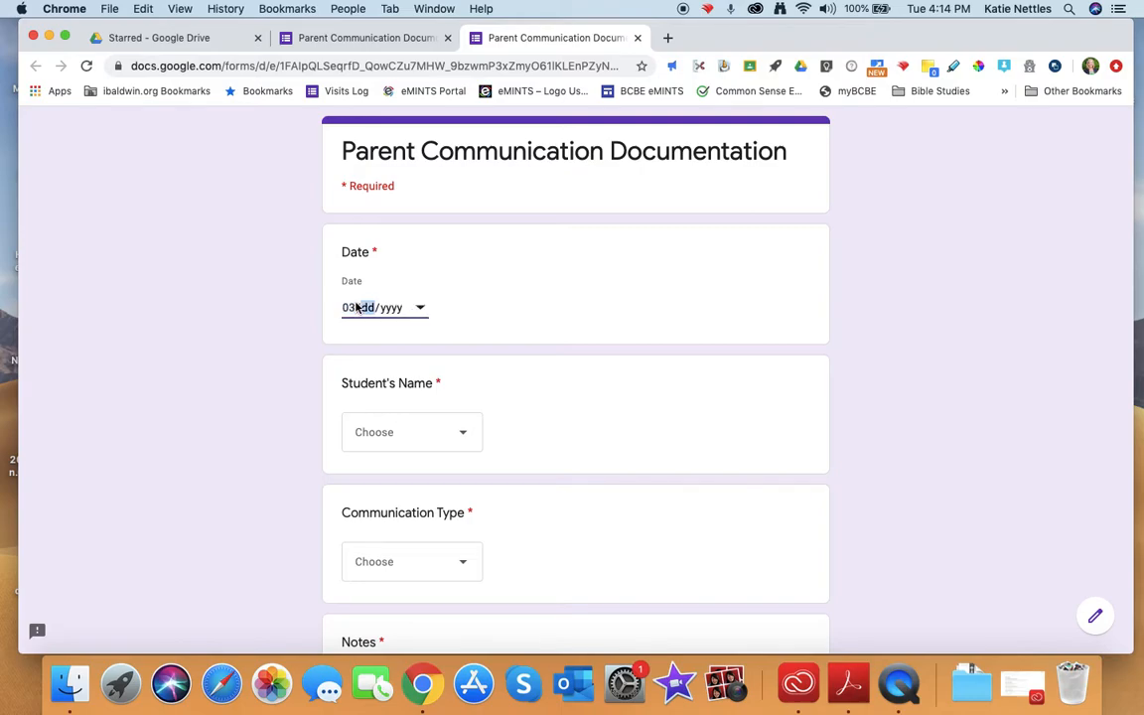
type("30/0020")
Step: Choose the first student in the Student's Name list and Phone as the communication type
left_click(388, 447)
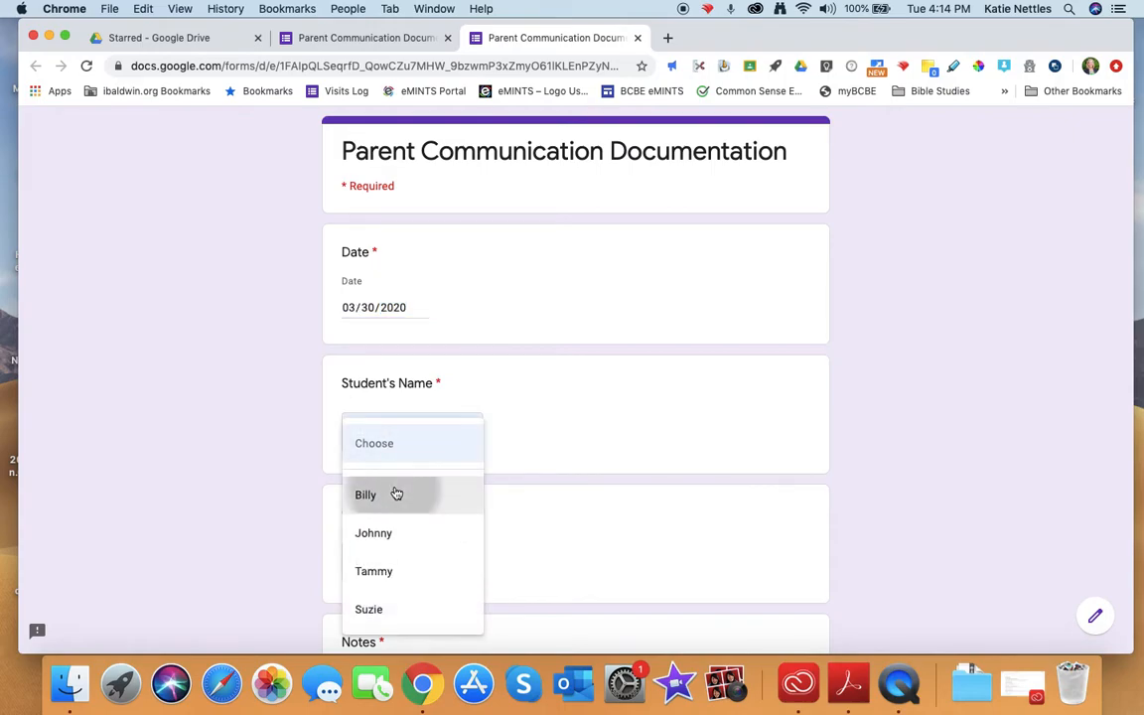
left_click(395, 492)
scroll(402, 595, "down", 1)
left_click(398, 536)
left_click(393, 544)
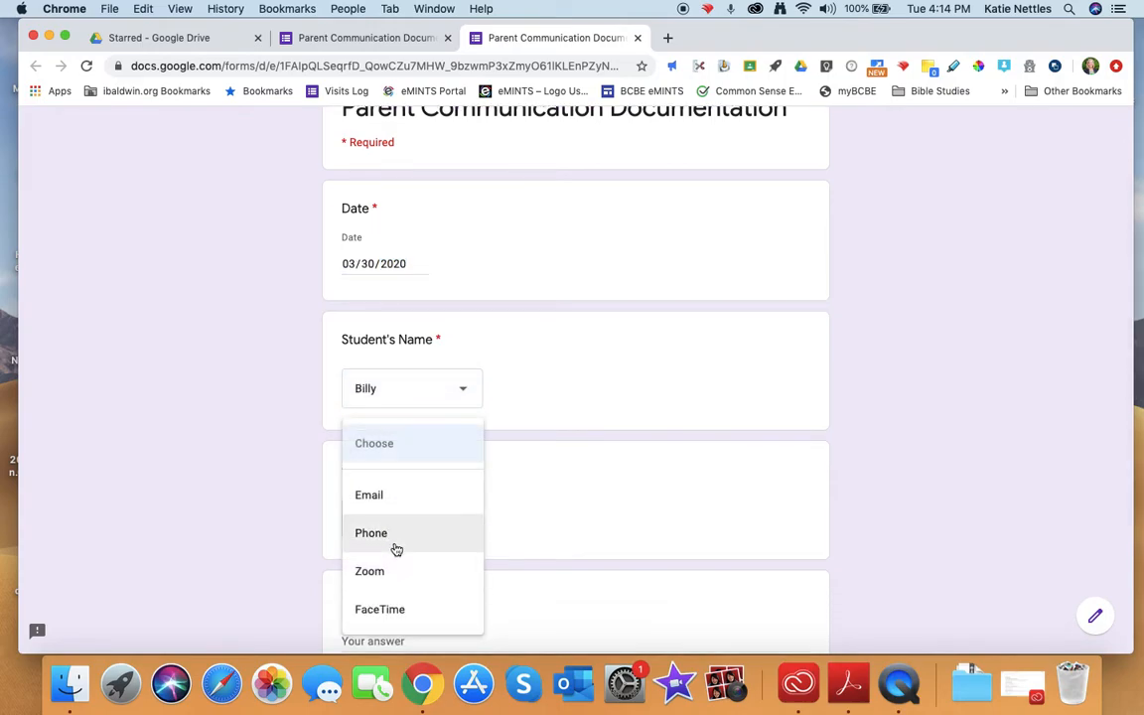
Step: Enter a note that the student struggled with getting on Seesaw and submit the response
scroll(394, 544, "down", 3)
left_click(386, 501)
type("Billy str")
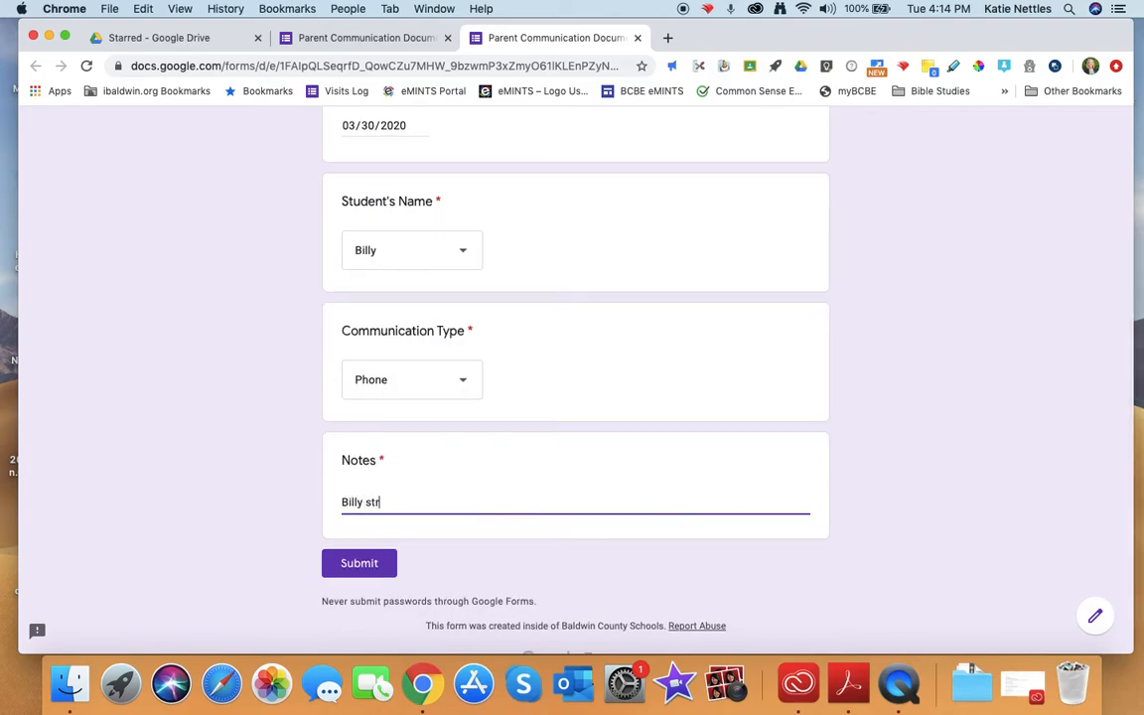
type("uggled with getting on Seesaw.")
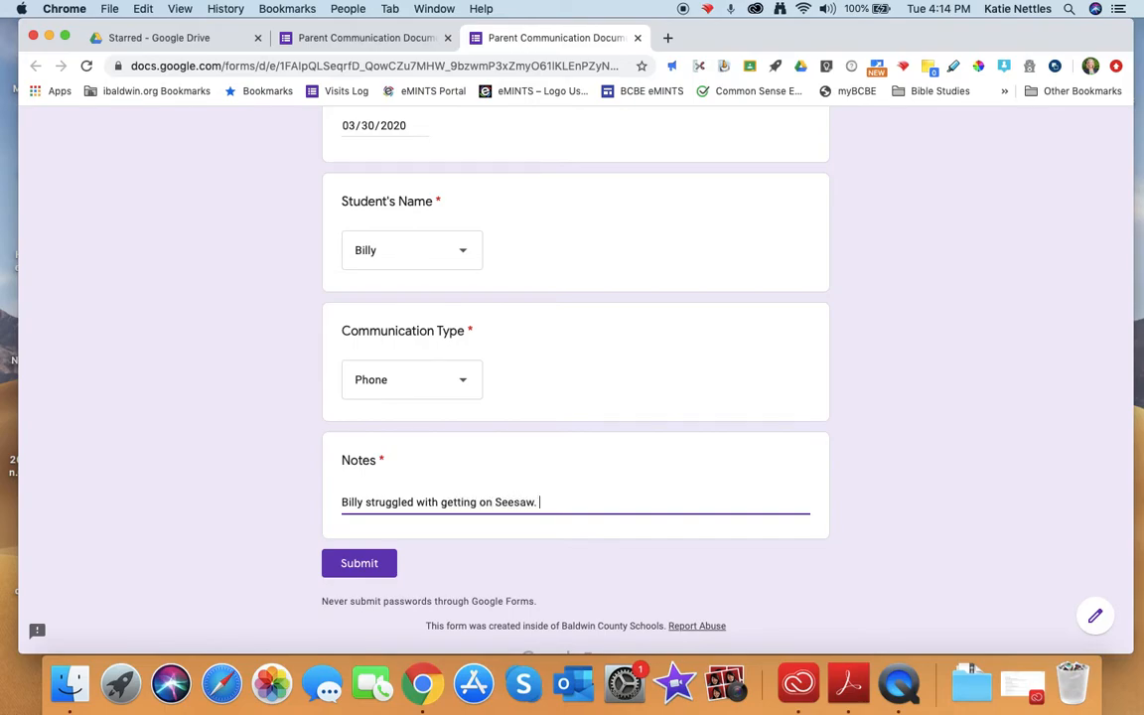
left_click(359, 564)
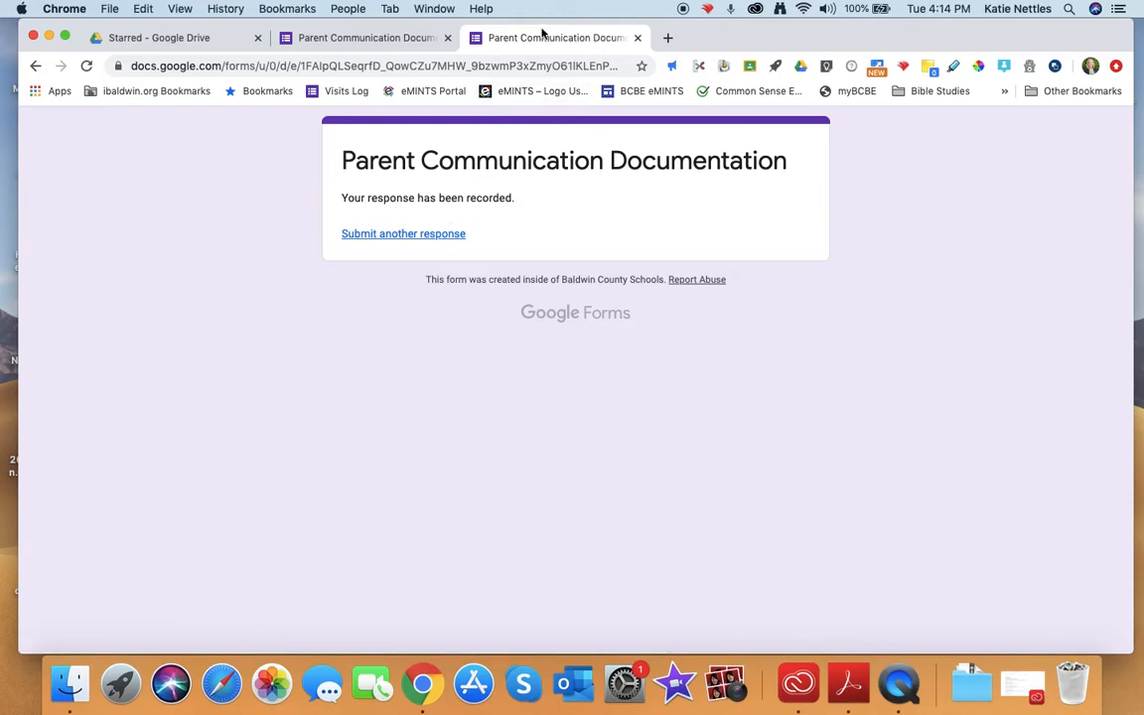
Step: Open a blank form for another response and bookmark it in the Bookmarks Bar as Parent Communication Documentation
left_click(383, 236)
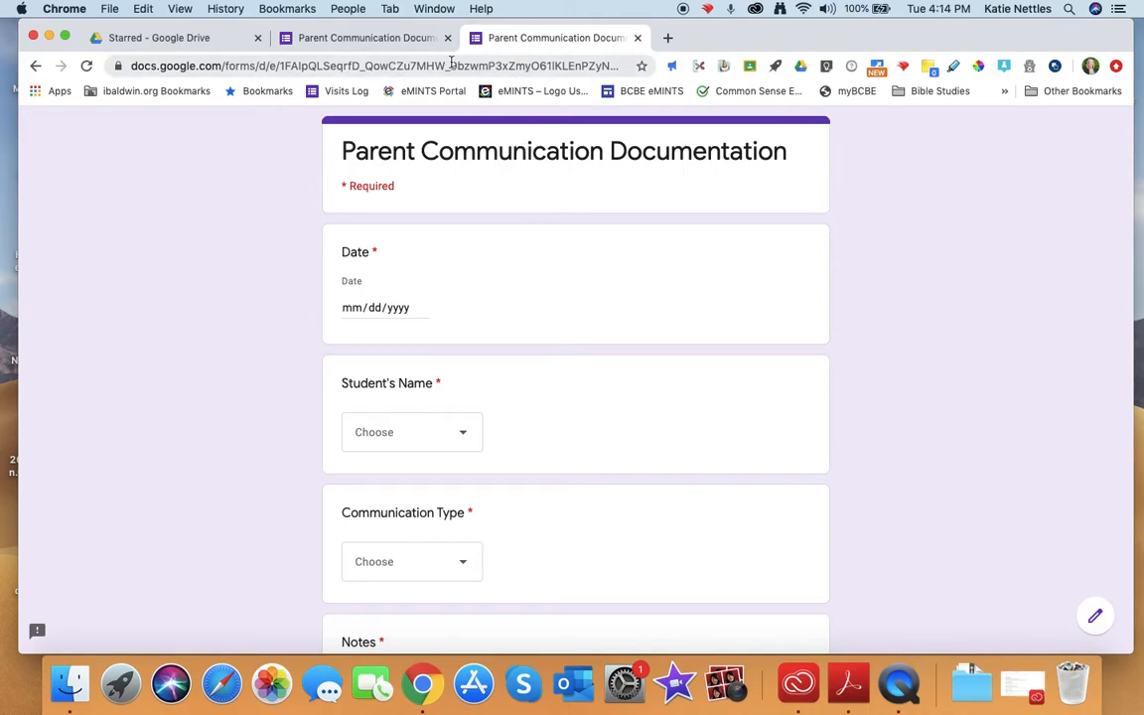
left_click(642, 67)
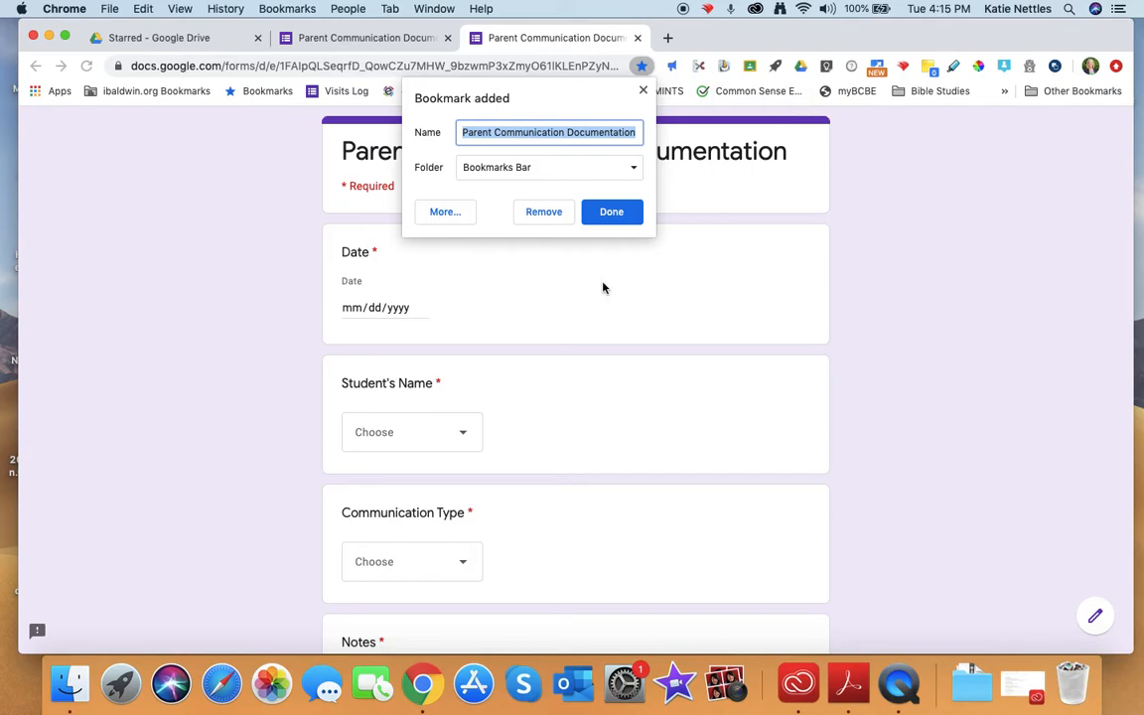
Step: Examine the form's collected responses in the editor as a summary, by question and individually
left_click(350, 37)
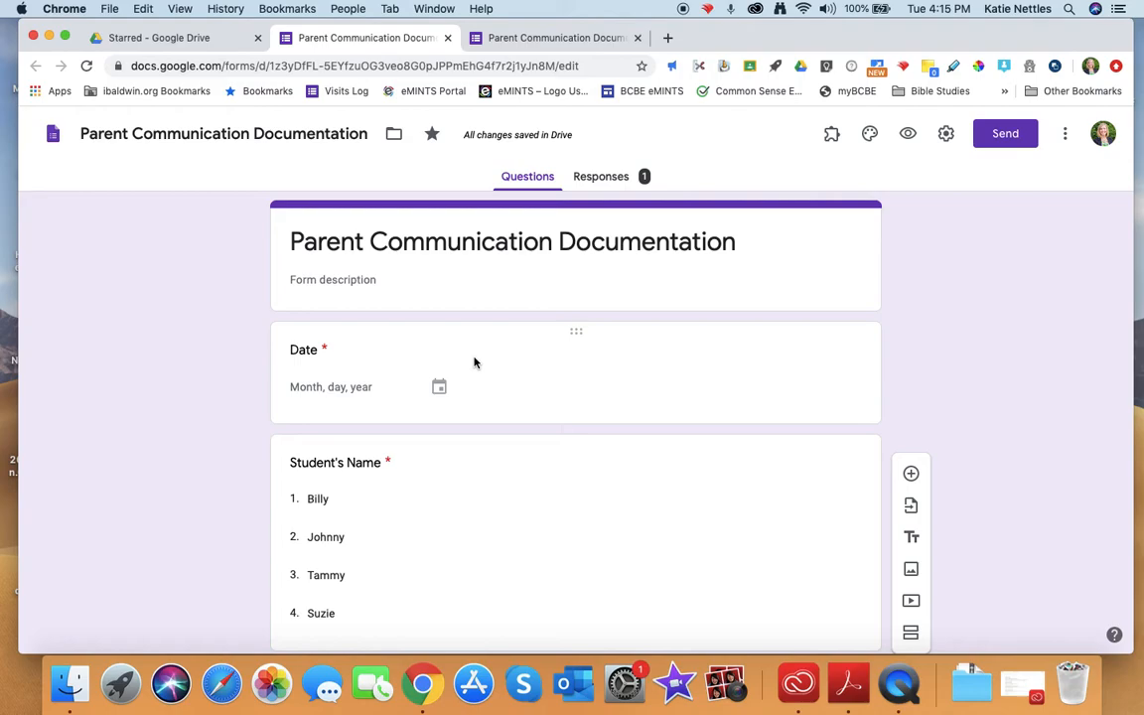
left_click(620, 175)
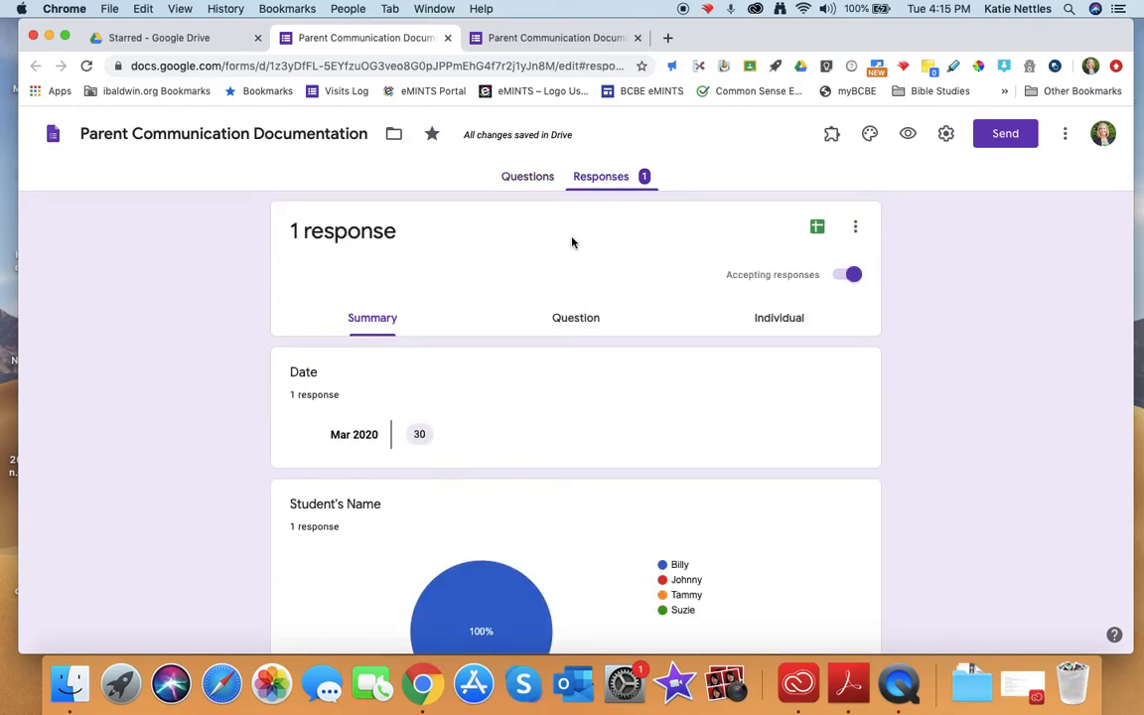
scroll(568, 420, "down", 5)
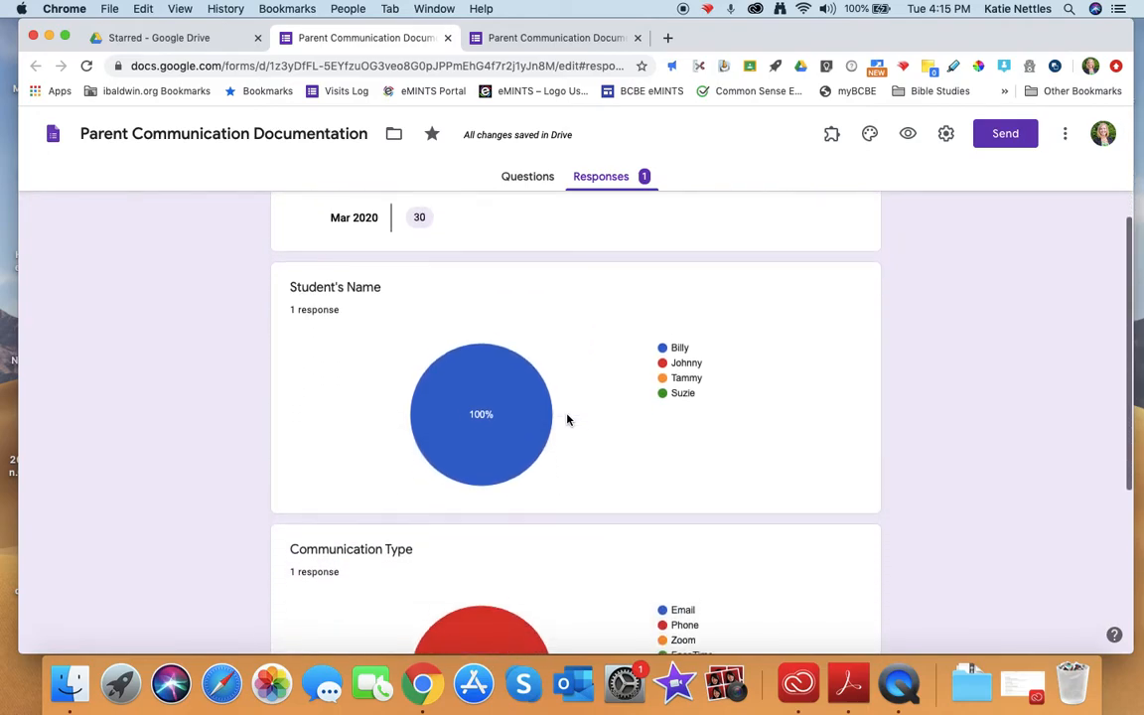
scroll(567, 420, "down", 2)
scroll(567, 419, "up", 10)
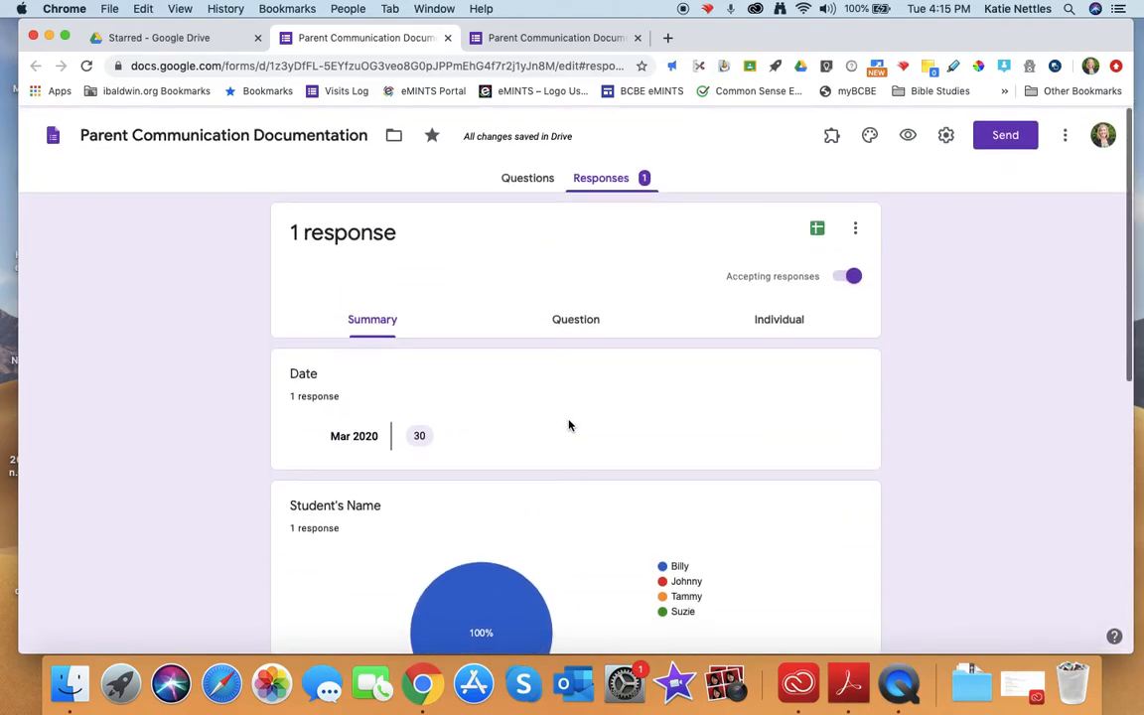
left_click(574, 316)
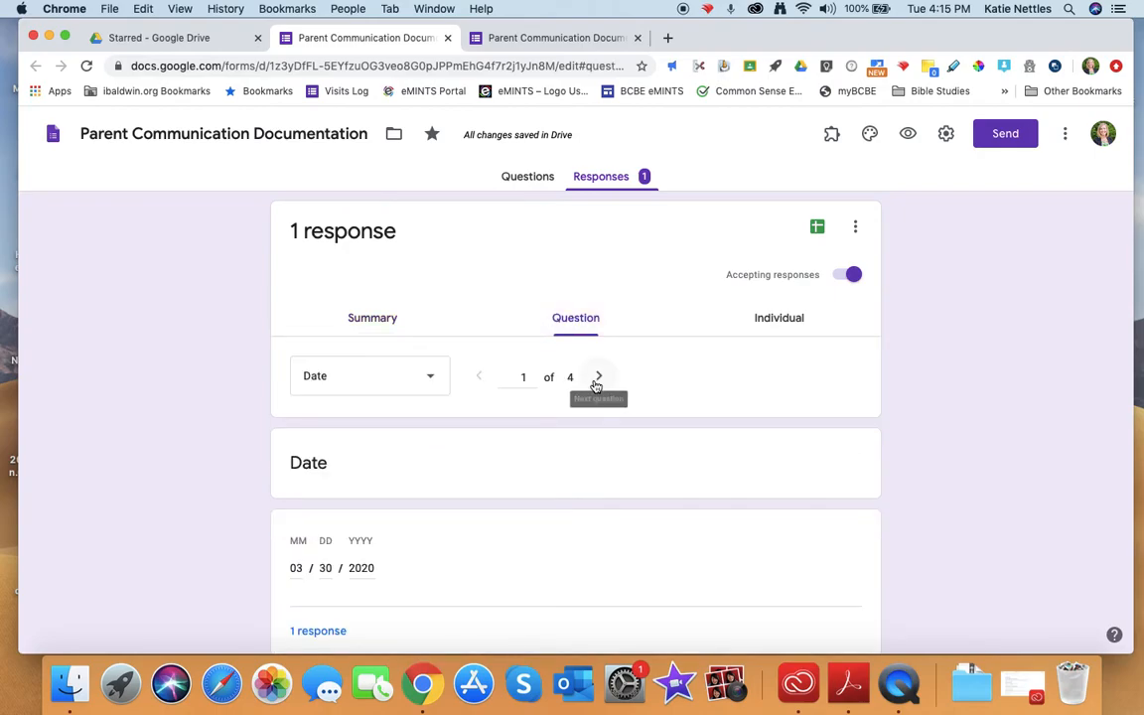
scroll(595, 385, "down", 3)
scroll(594, 386, "up", 4)
left_click(779, 324)
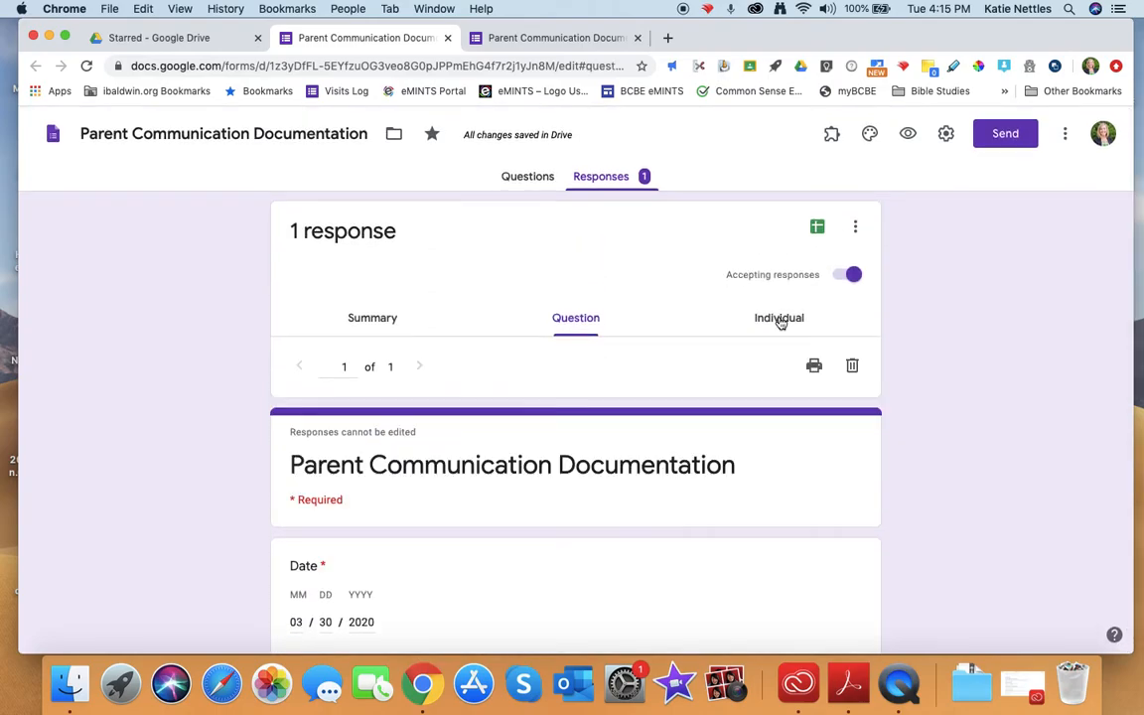
scroll(656, 450, "down", 3)
scroll(656, 450, "down", 5)
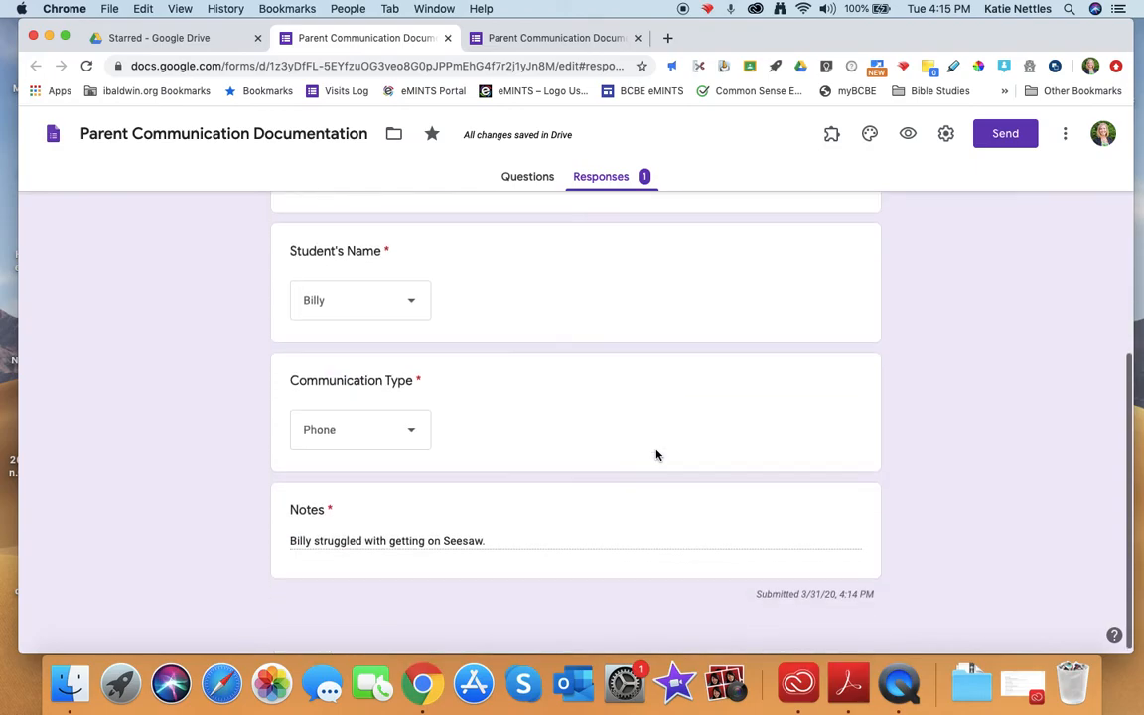
scroll(655, 455, "up", 8)
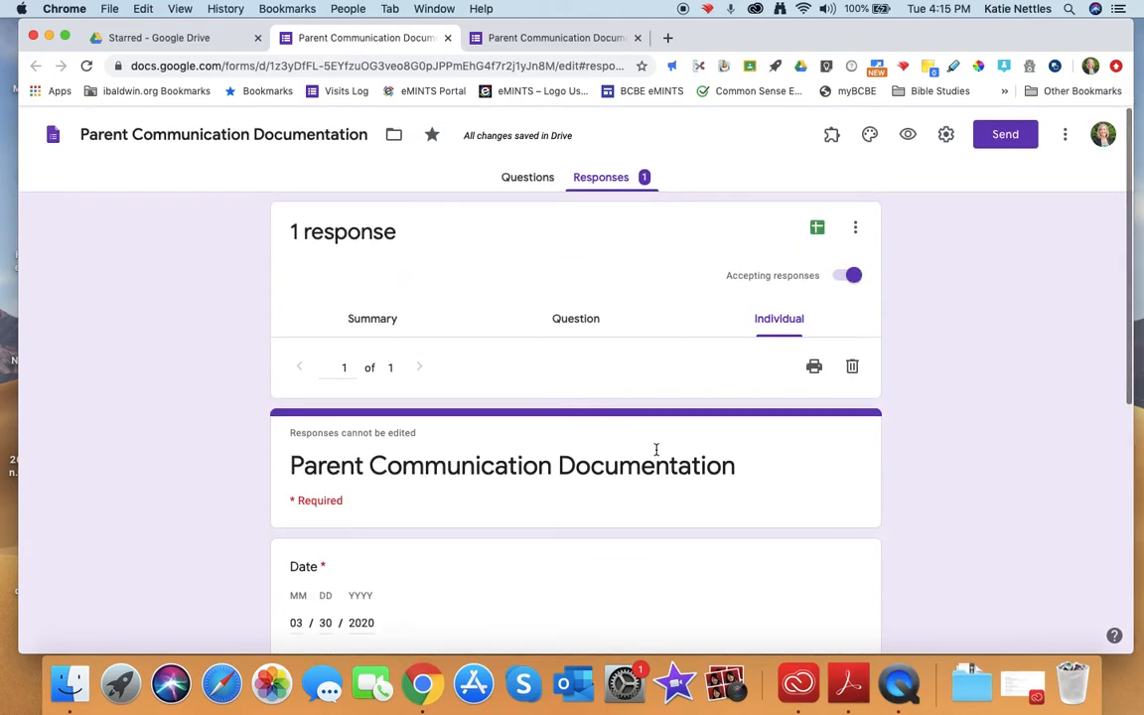
Step: Fill in the blank response form with the date 03/31/2020, the second listed student and Email as the communication type
left_click(526, 39)
left_click(357, 309)
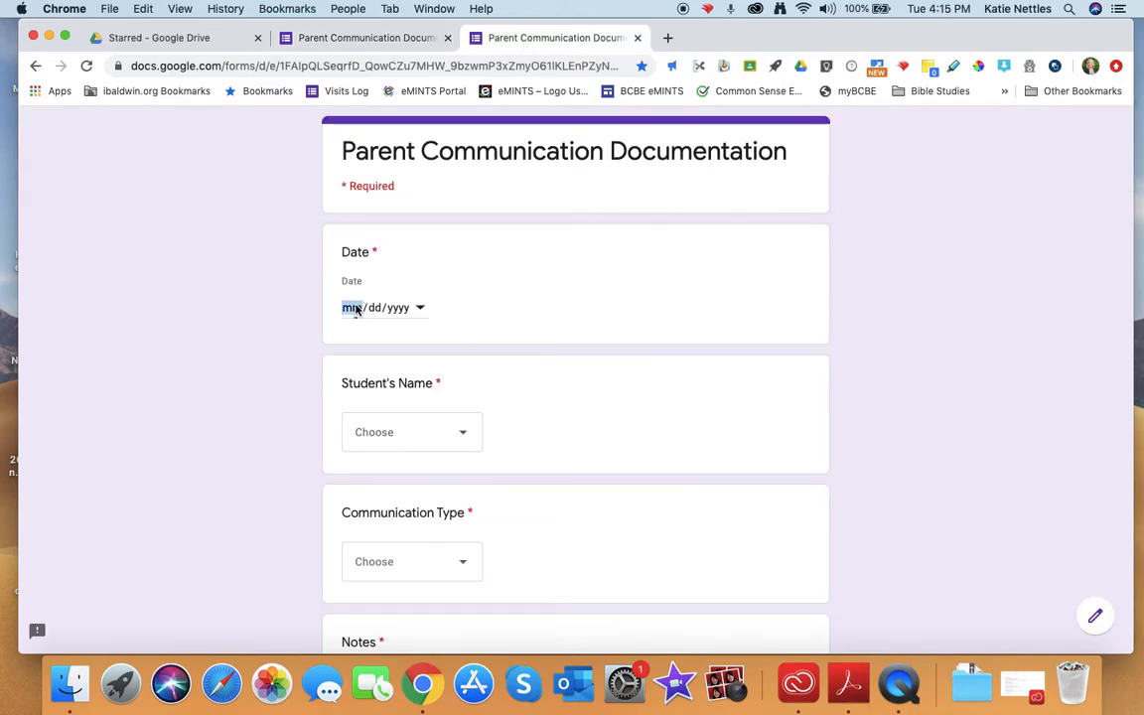
type("03/31/2020")
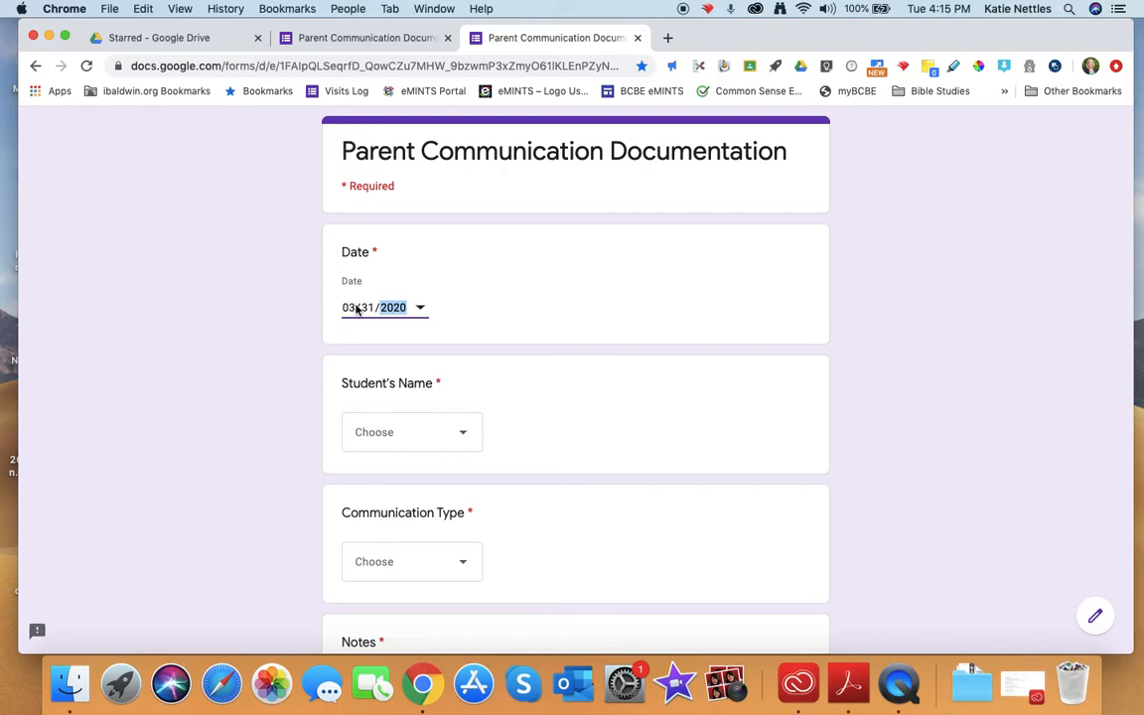
left_click(376, 437)
left_click(375, 536)
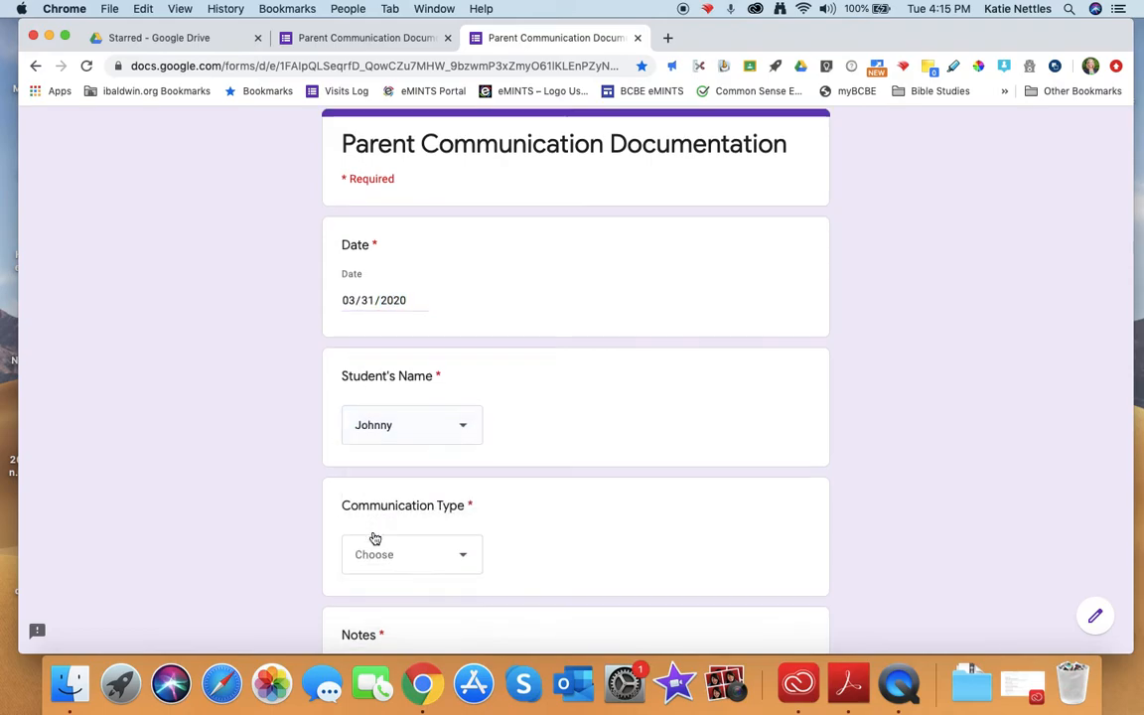
scroll(376, 538, "down", 2)
left_click(371, 476)
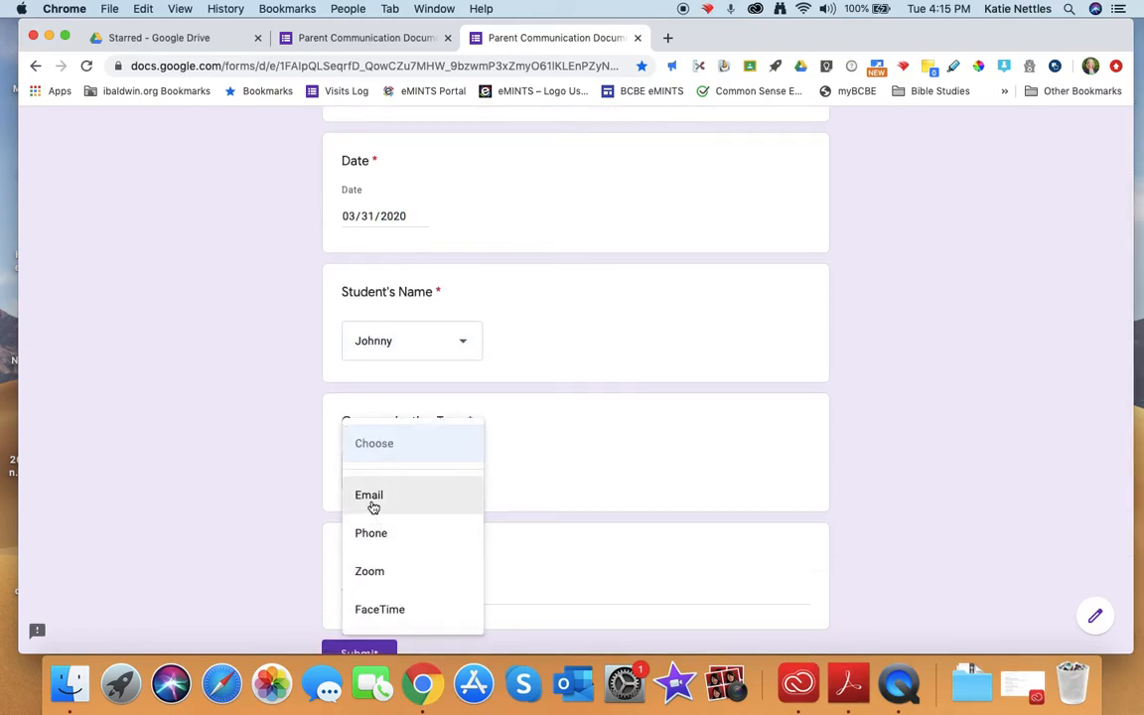
left_click(372, 506)
Step: Enter a note that the student is doing great and submit the second response
scroll(371, 497, "down", 2)
left_click(367, 461)
type("Johnny is doing great")
left_click(353, 523)
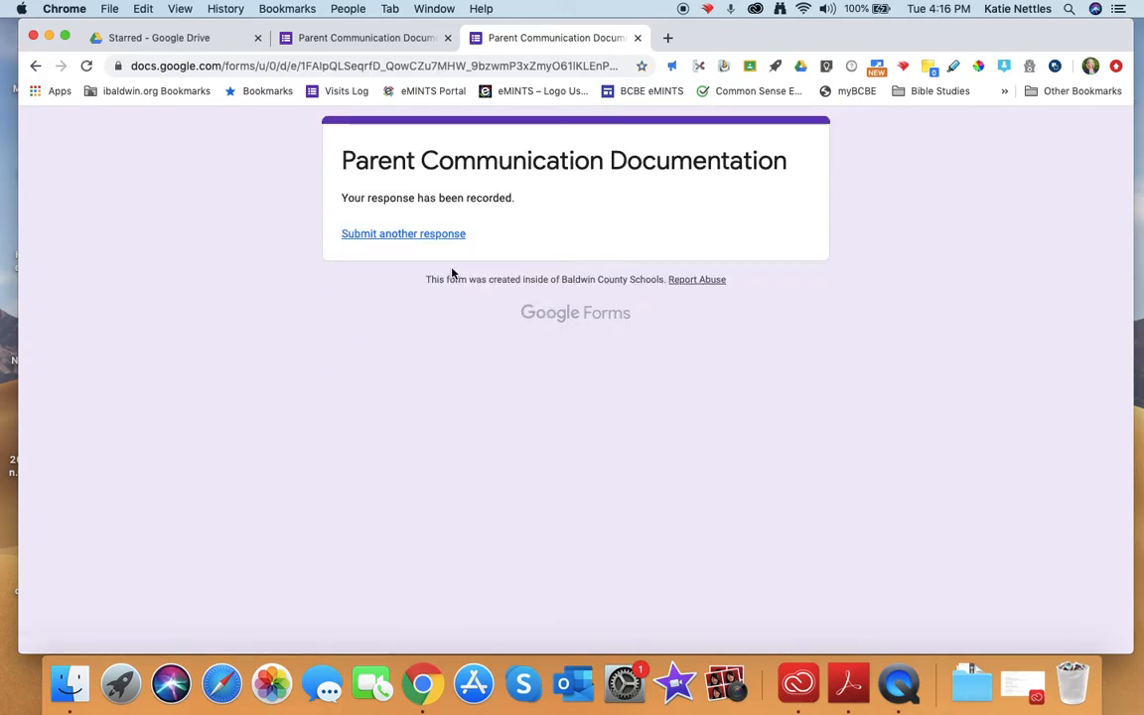
Step: Start another response and fill in the date 03/31/2020, the first listed student and Zoom as the communication type
left_click(437, 236)
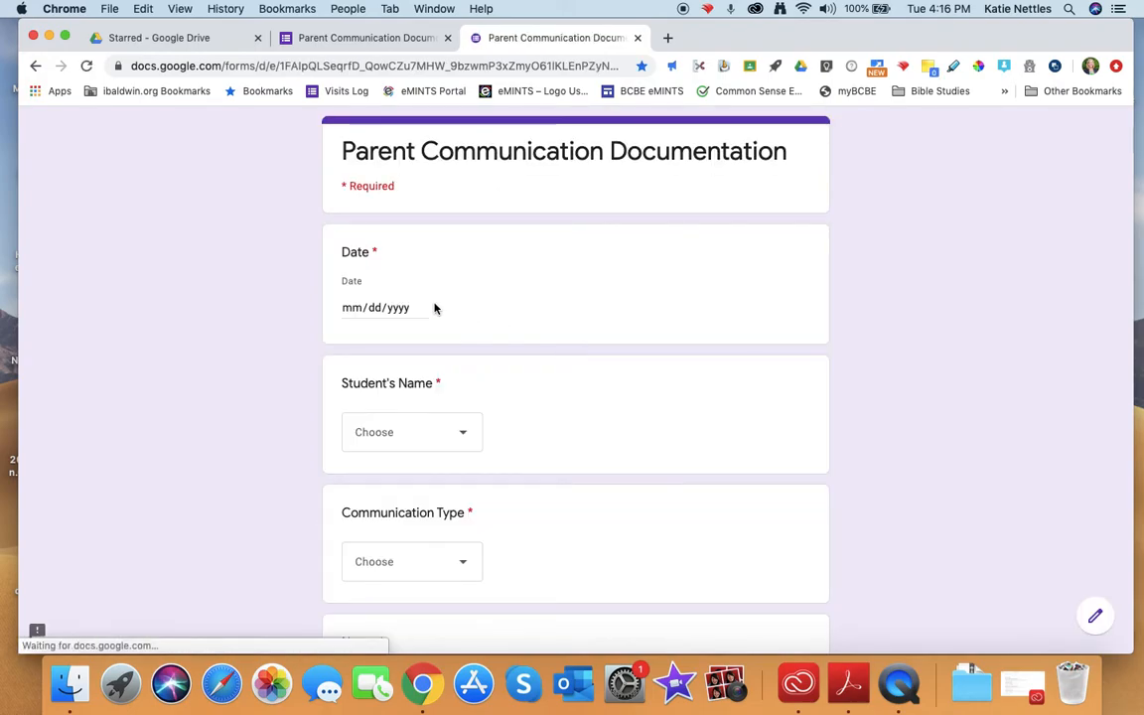
left_click(363, 309)
type("0")
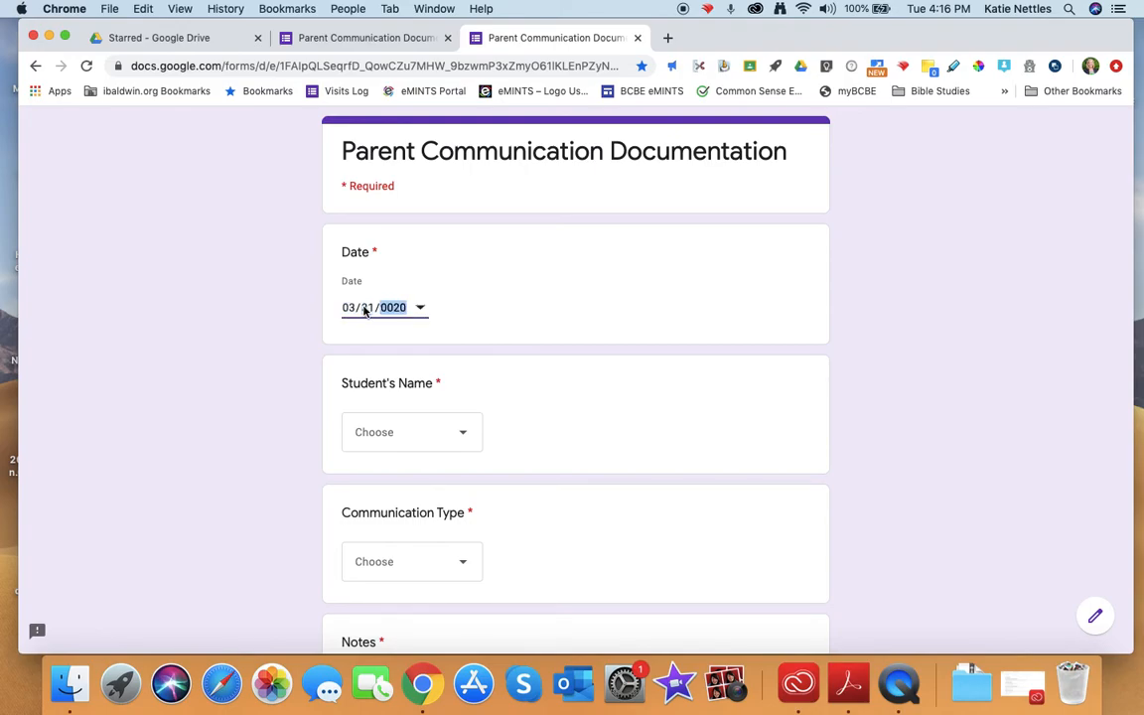
type("33120202")
key("BackSpace")
type("2020")
left_click(408, 432)
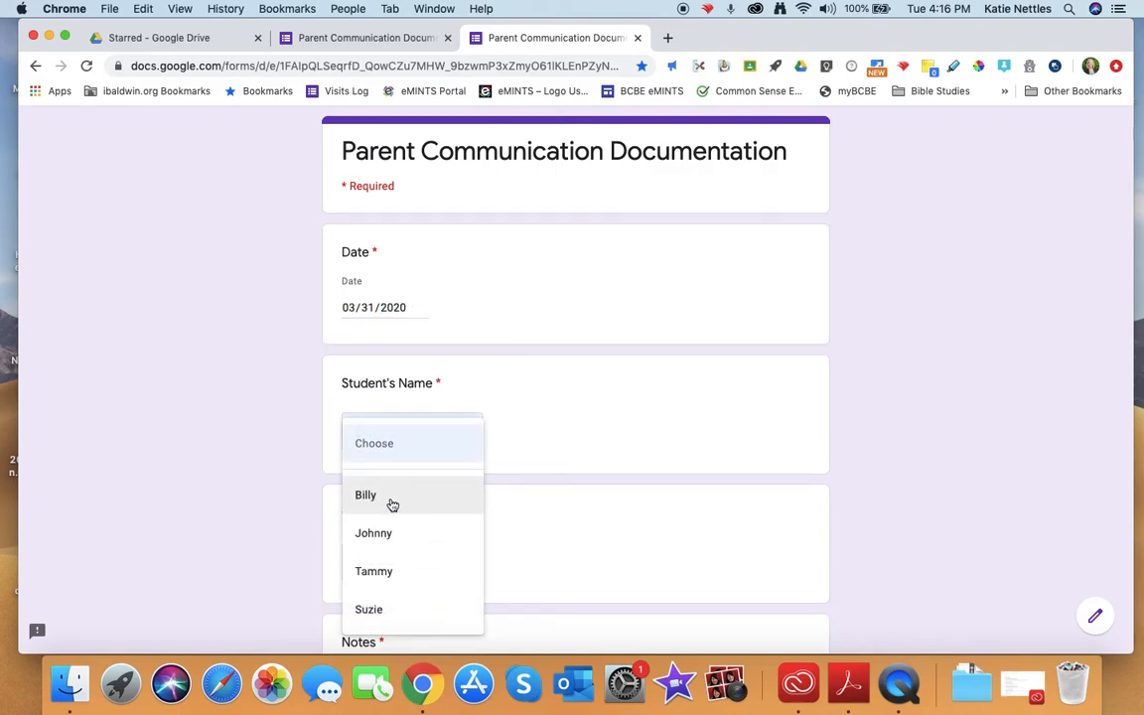
left_click(392, 496)
scroll(383, 476, "down", 2)
left_click(376, 463)
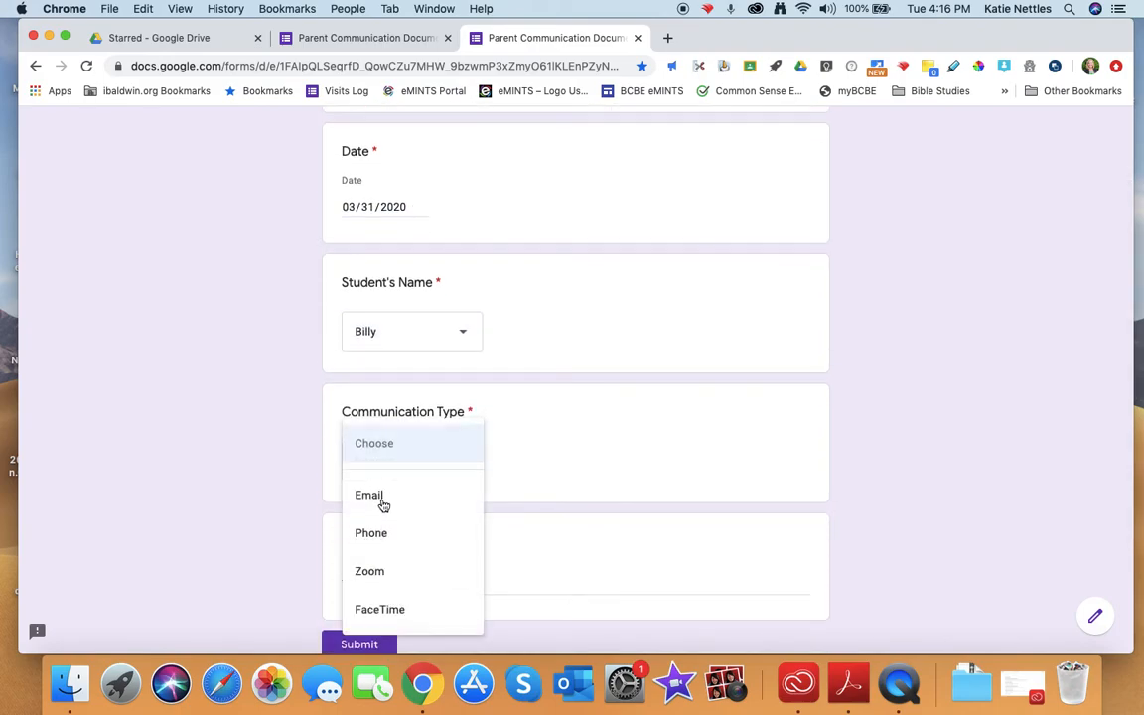
left_click(384, 574)
Step: Enter the note "Still struggling with Seesaw" and submit the response
left_click(387, 586)
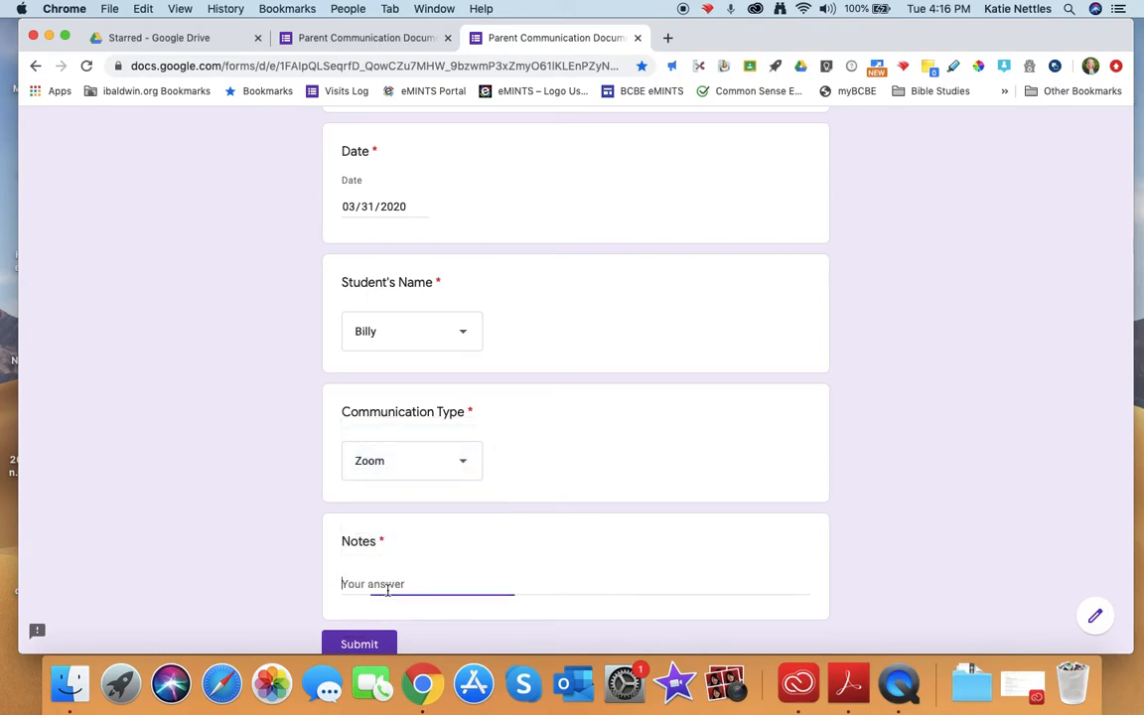
type("Still struggling with Seesaw")
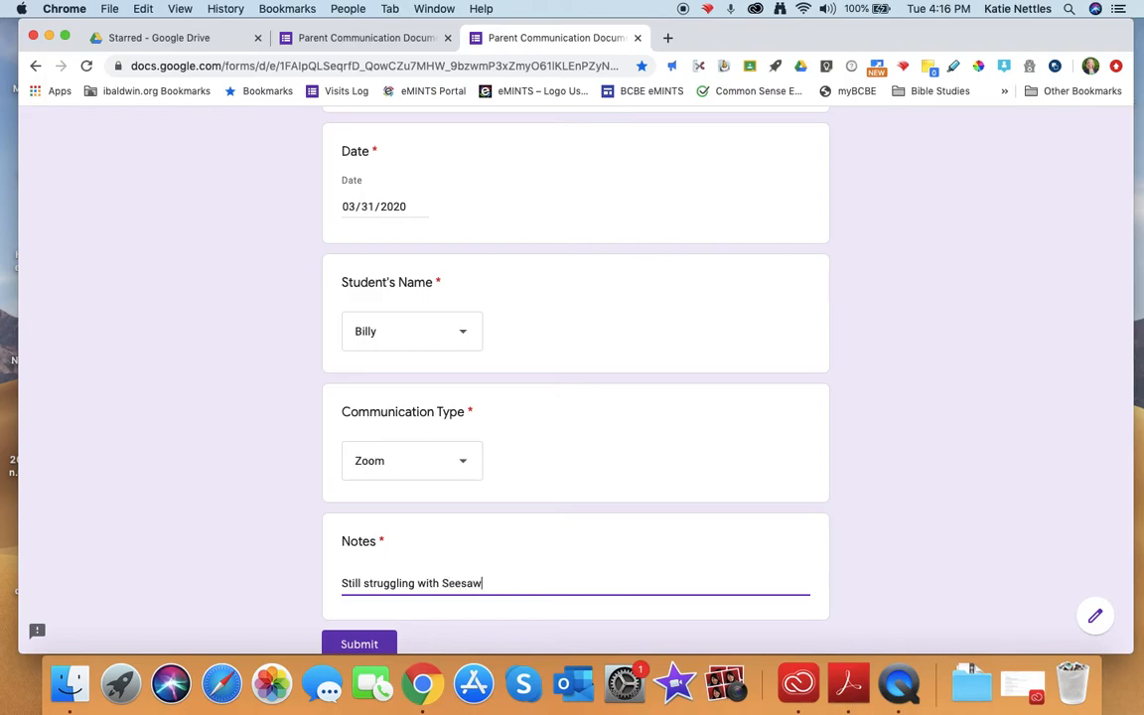
scroll(340, 598, "down", 2)
left_click(365, 555)
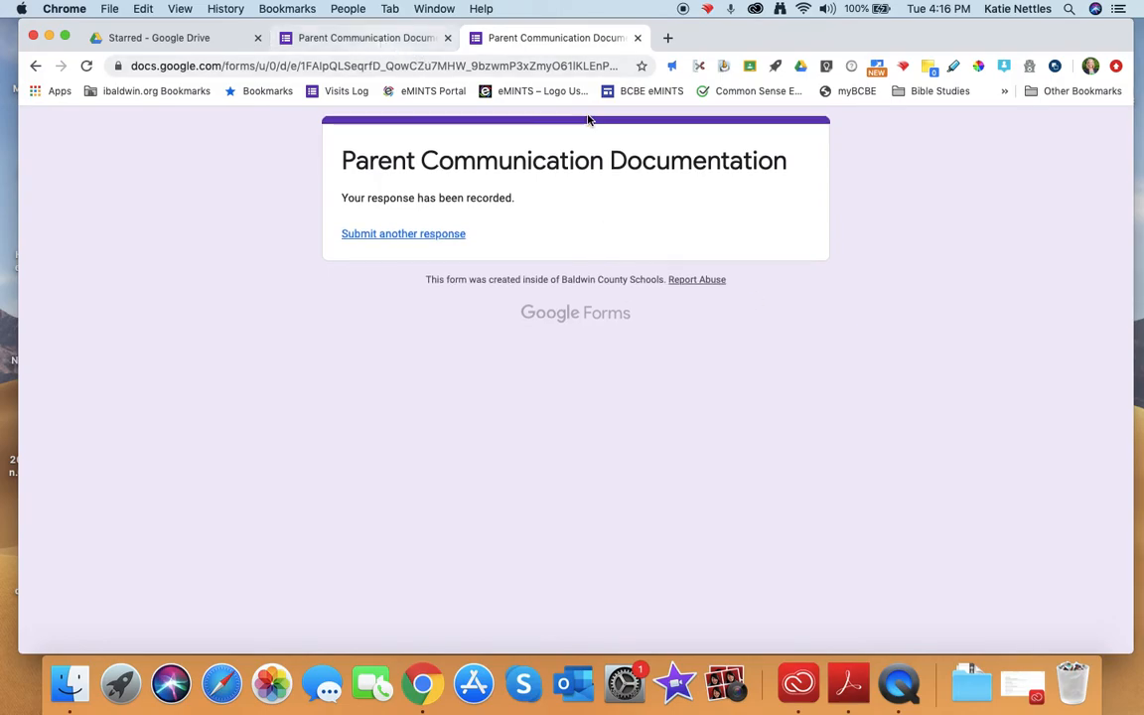
Step: Create a new spreadsheet for the collected responses from the form's editor
left_click(365, 40)
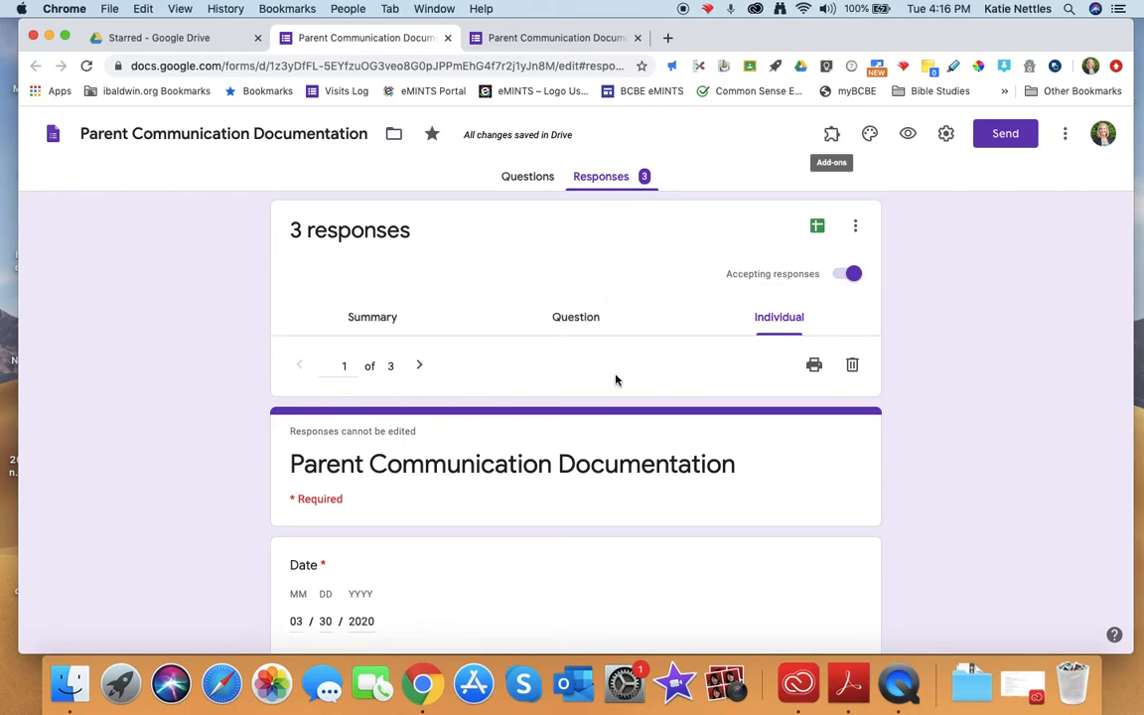
left_click(816, 228)
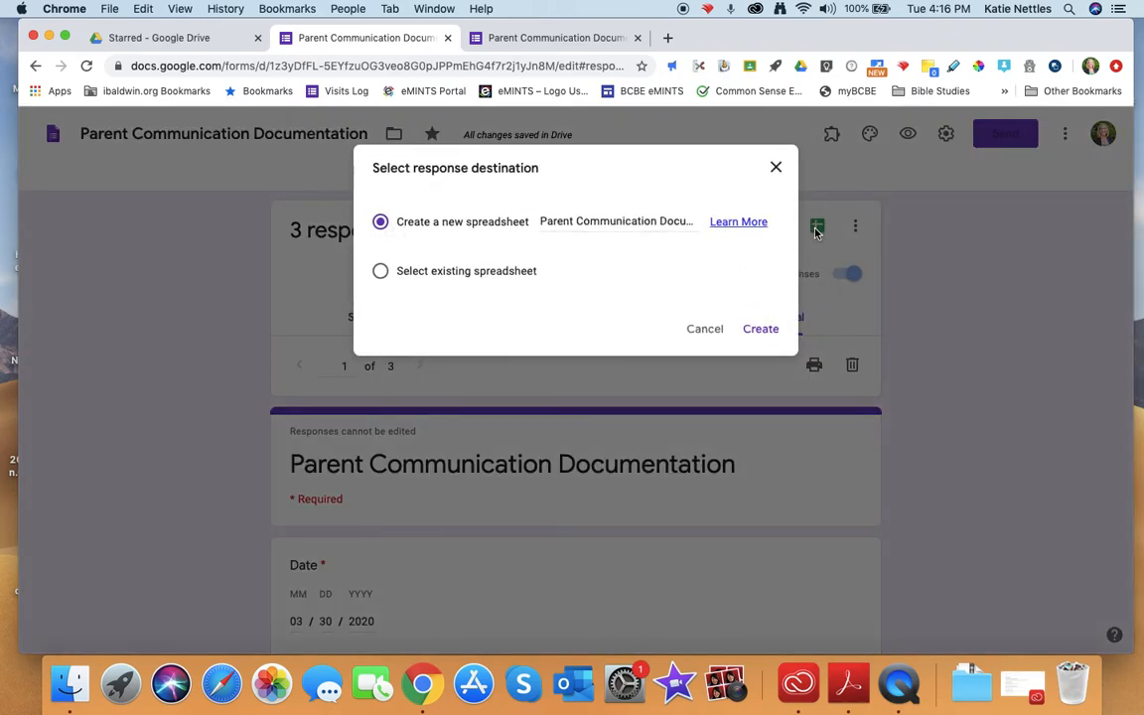
left_click(760, 329)
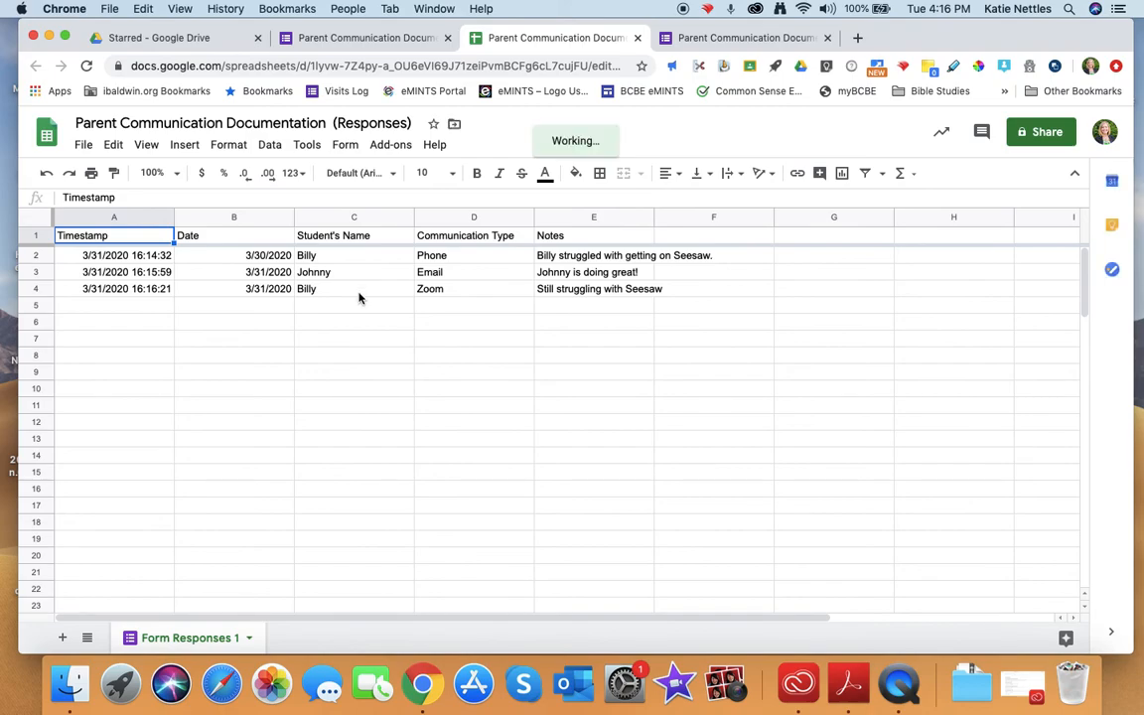
Step: Sort the responses sheet by the Student's Name column from A to Z
left_click(357, 218)
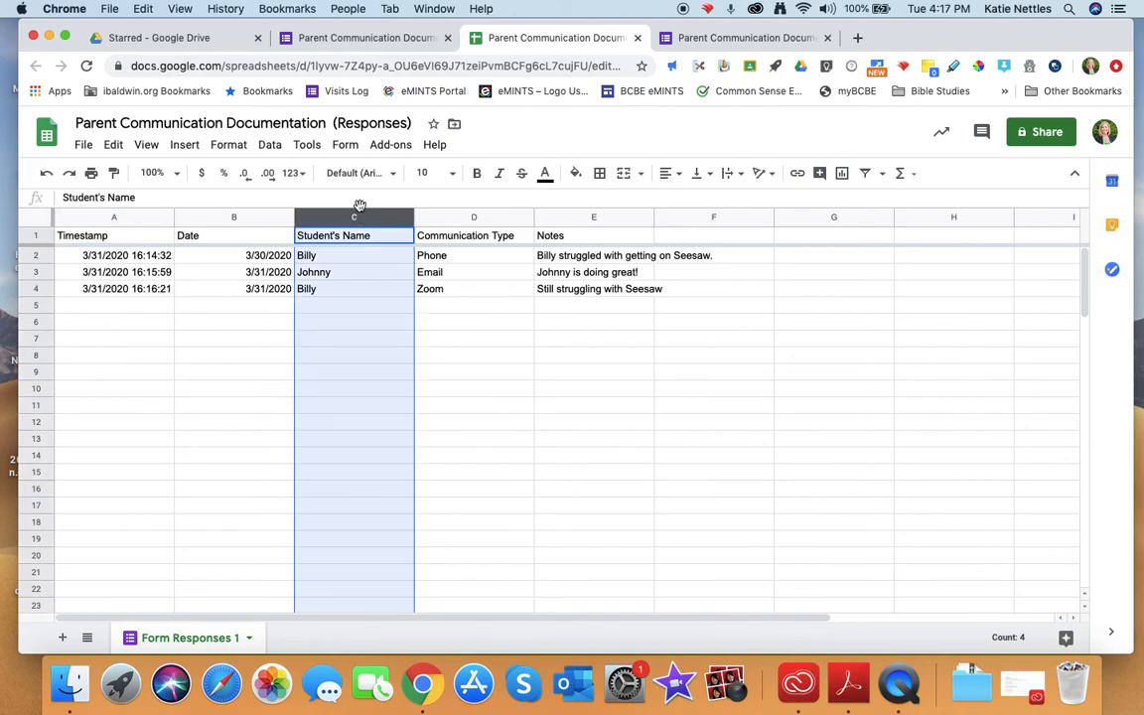
left_click(271, 145)
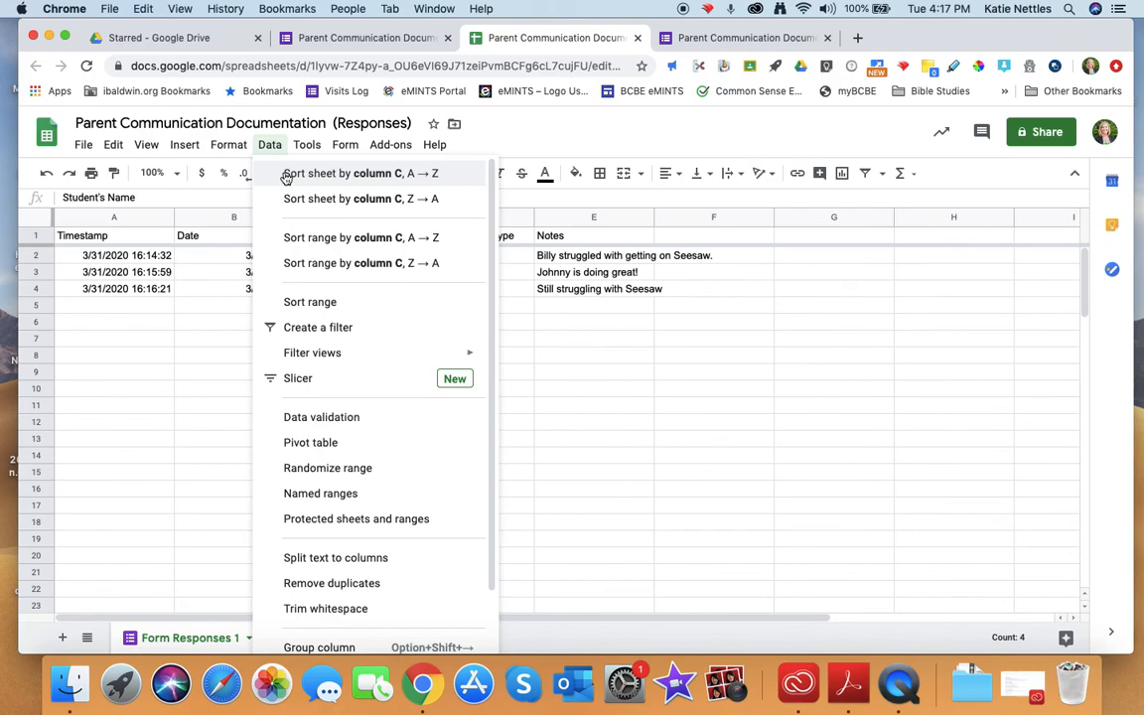
left_click(286, 173)
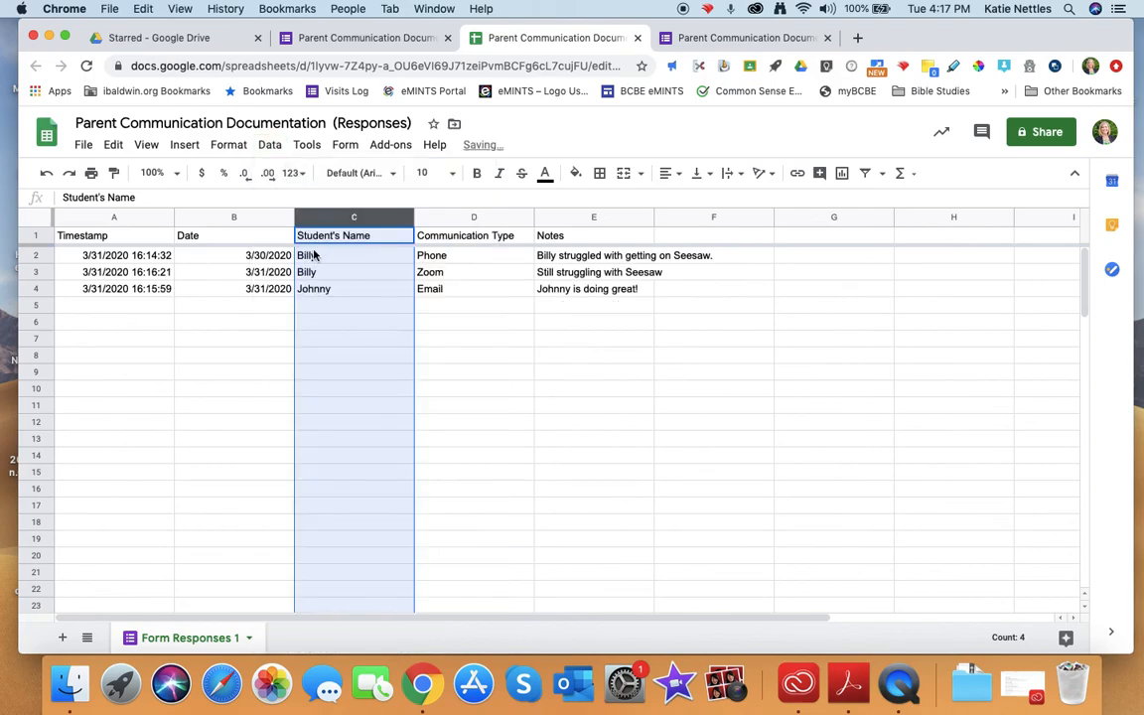